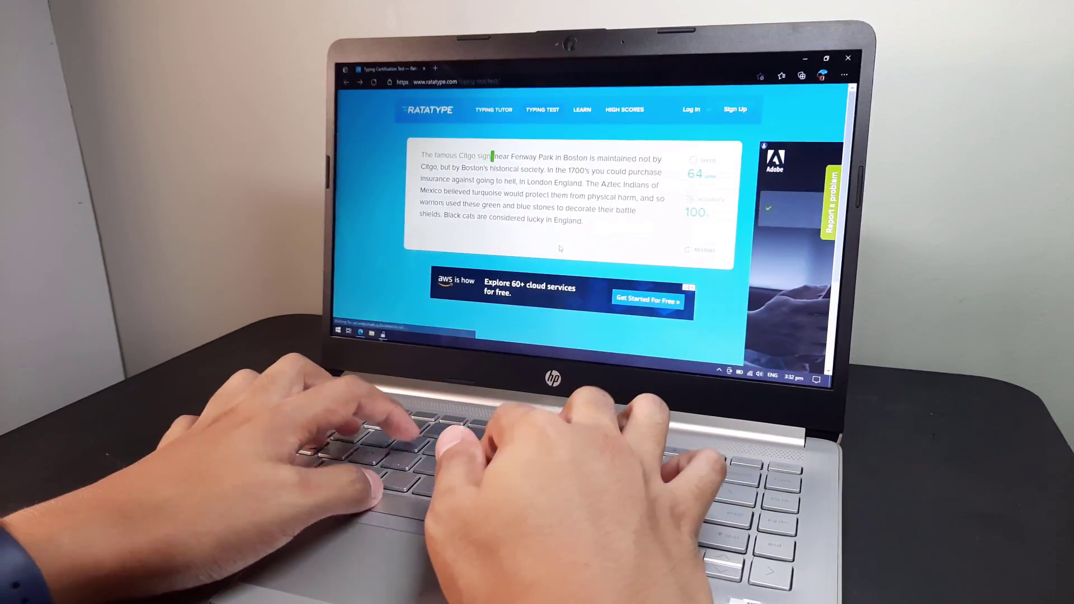
type("ign near Fen")
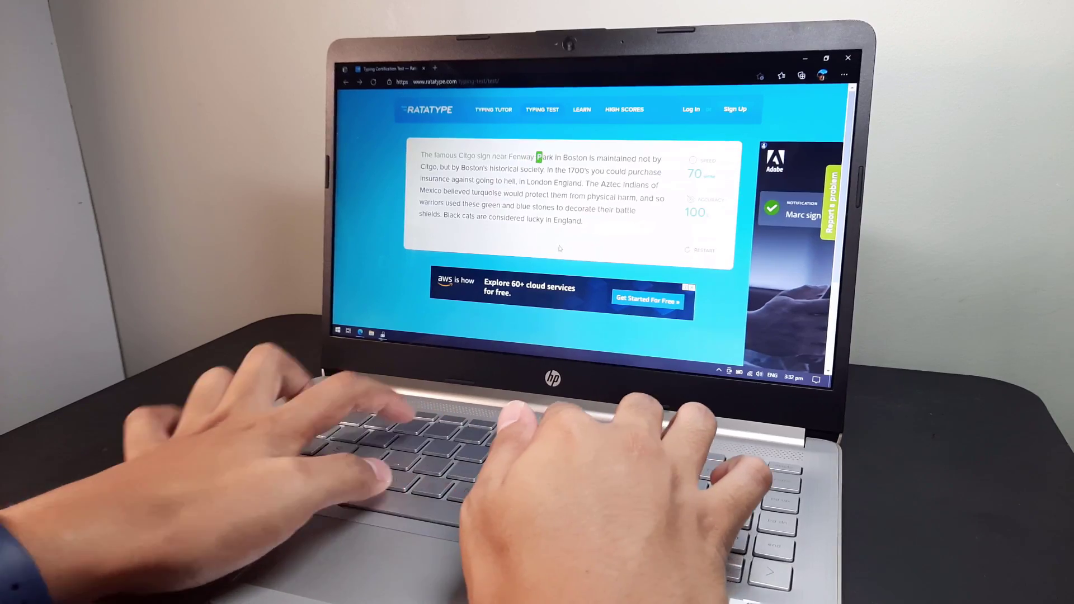
type("way Park in Bo")
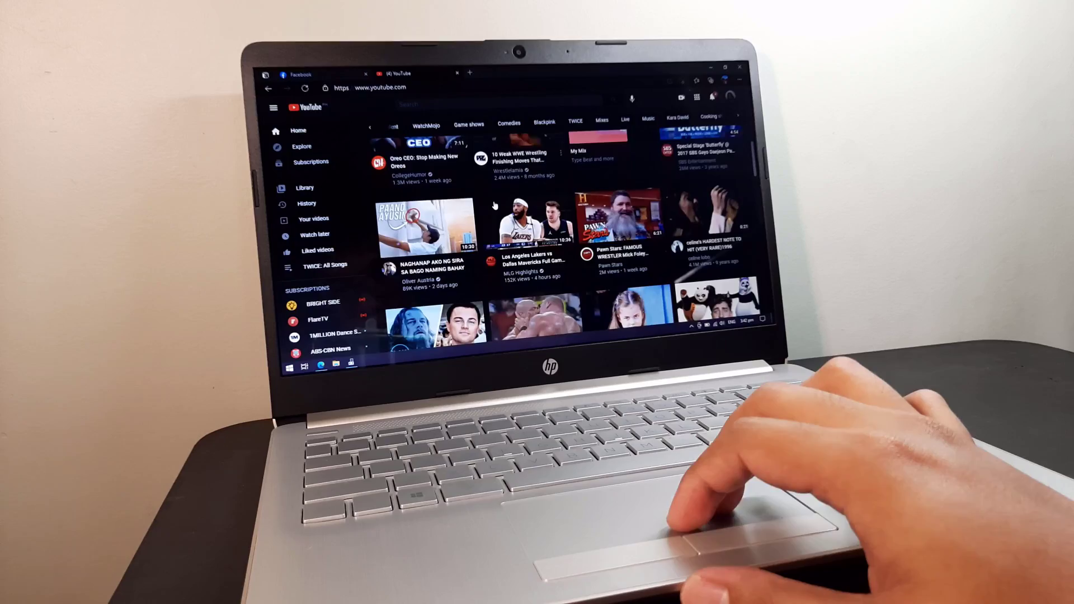
scroll(495, 204, "down", 2)
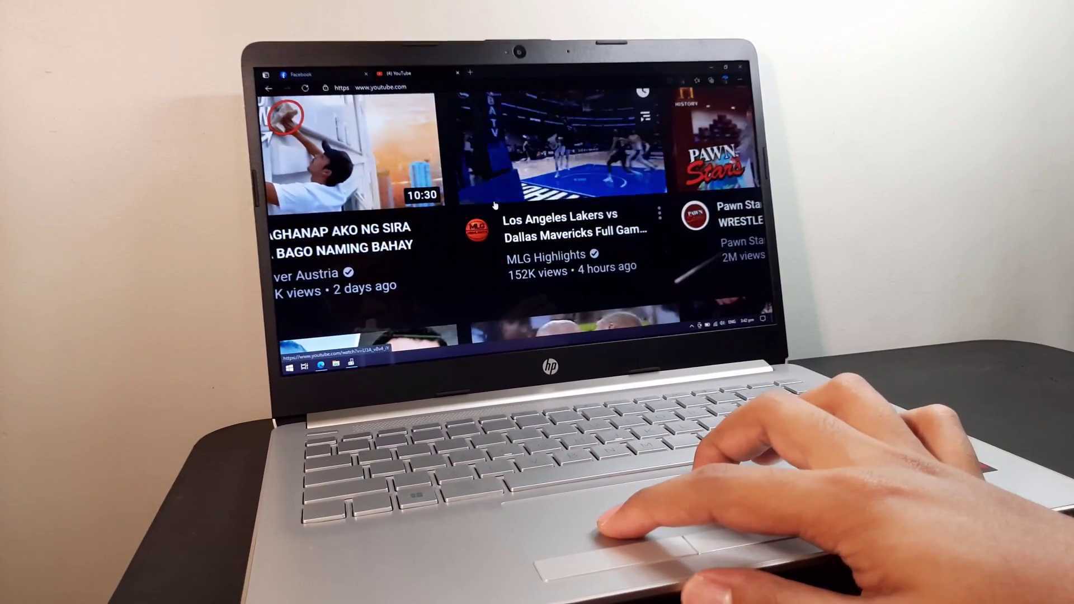
scroll(496, 204, "down", 2)
scroll(495, 203, "down", 3)
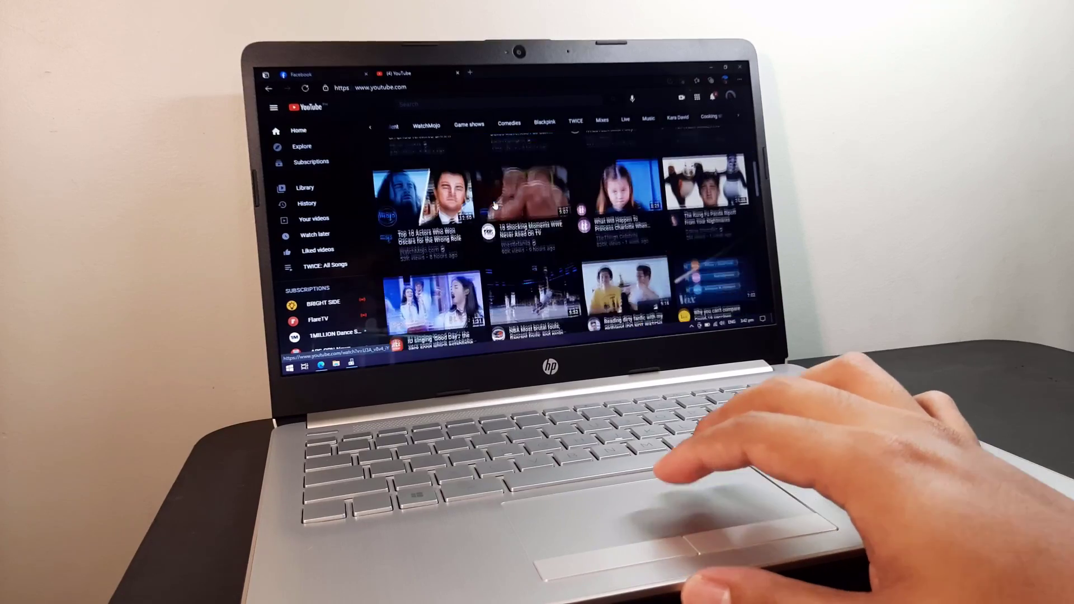
scroll(495, 204, "down", 3)
scroll(495, 204, "down", 3)
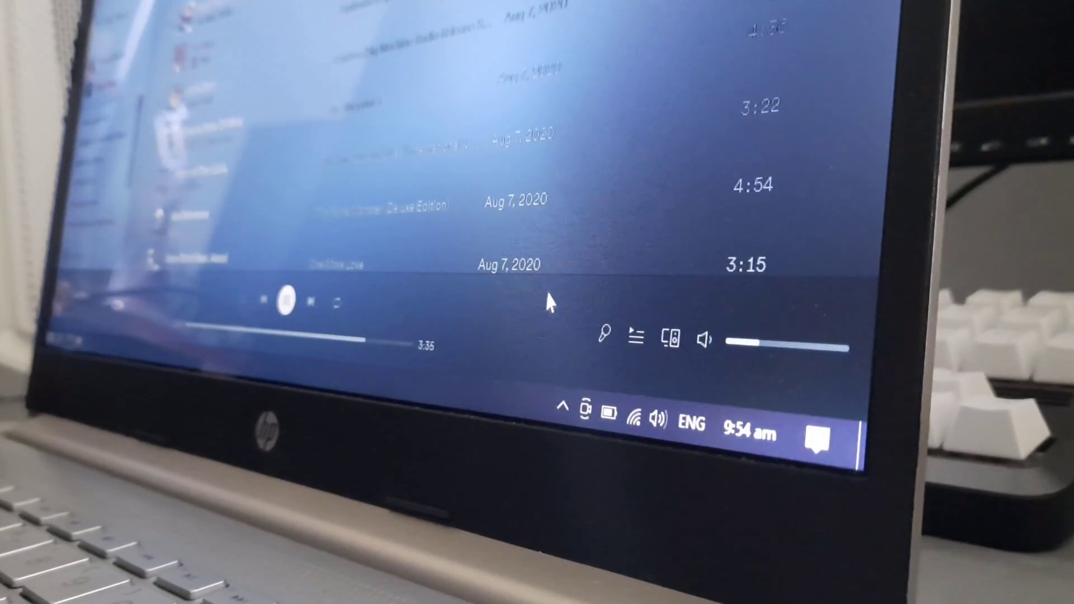
Drag the player bar's volume slider left to bring the music volume near minimum
left_click_drag(770, 340, 758, 338)
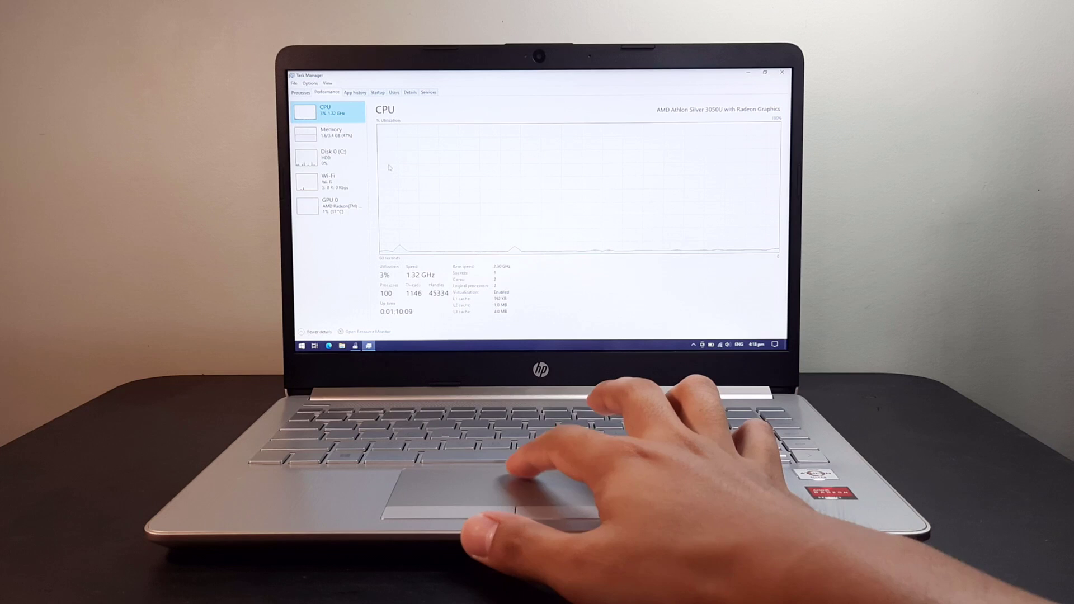
left_click(345, 135)
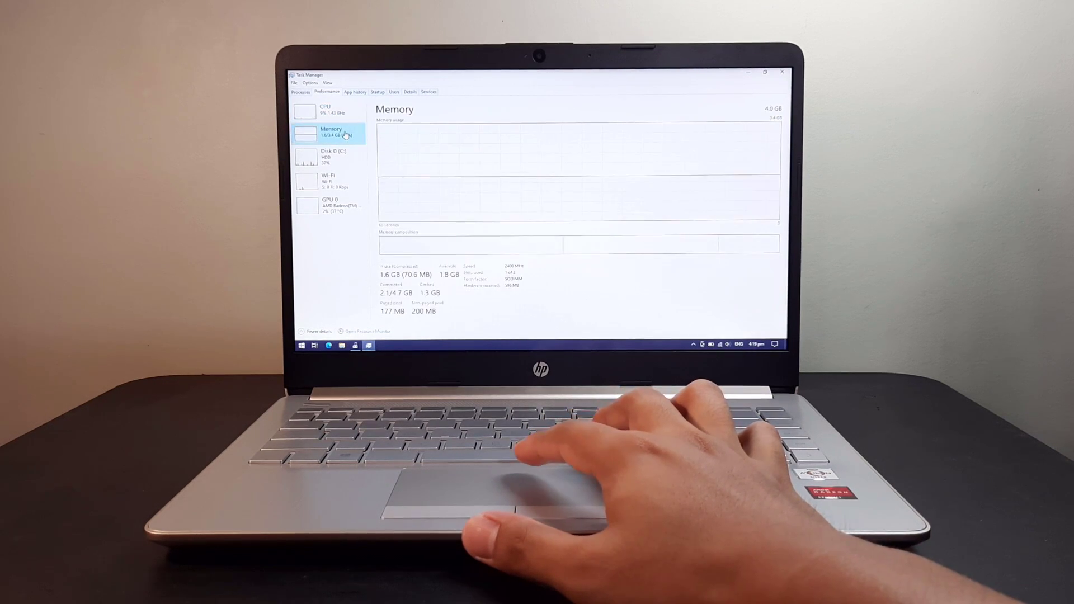
left_click(346, 160)
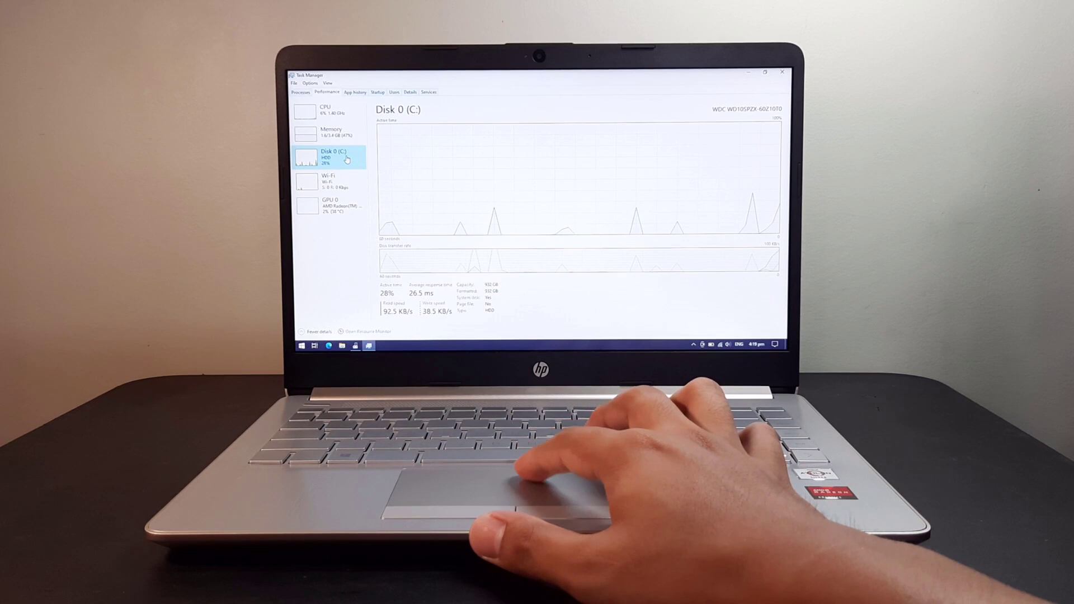
left_click(333, 208)
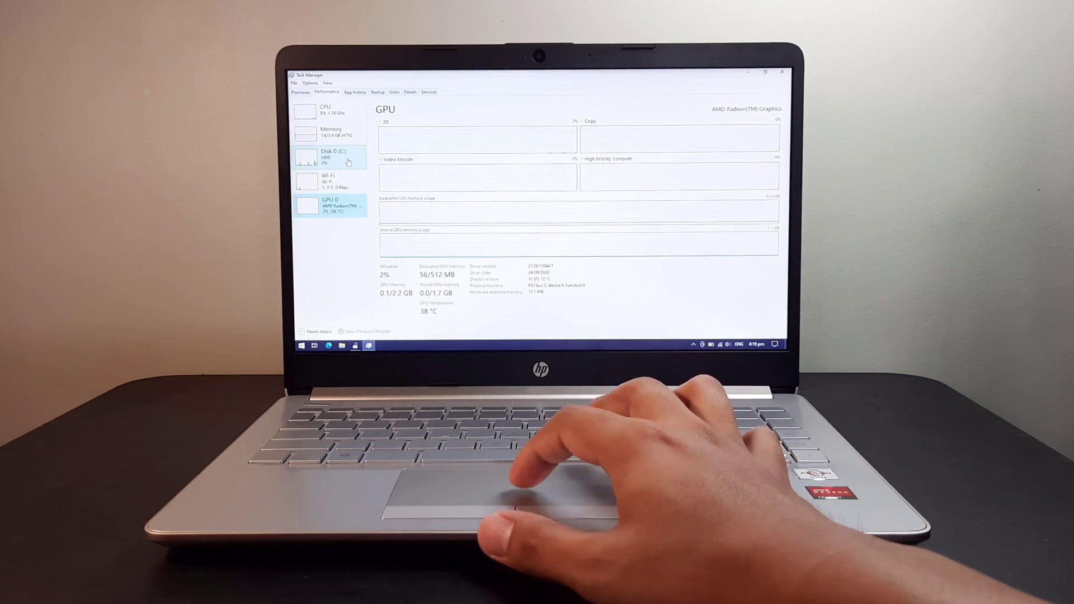
left_click(332, 111)
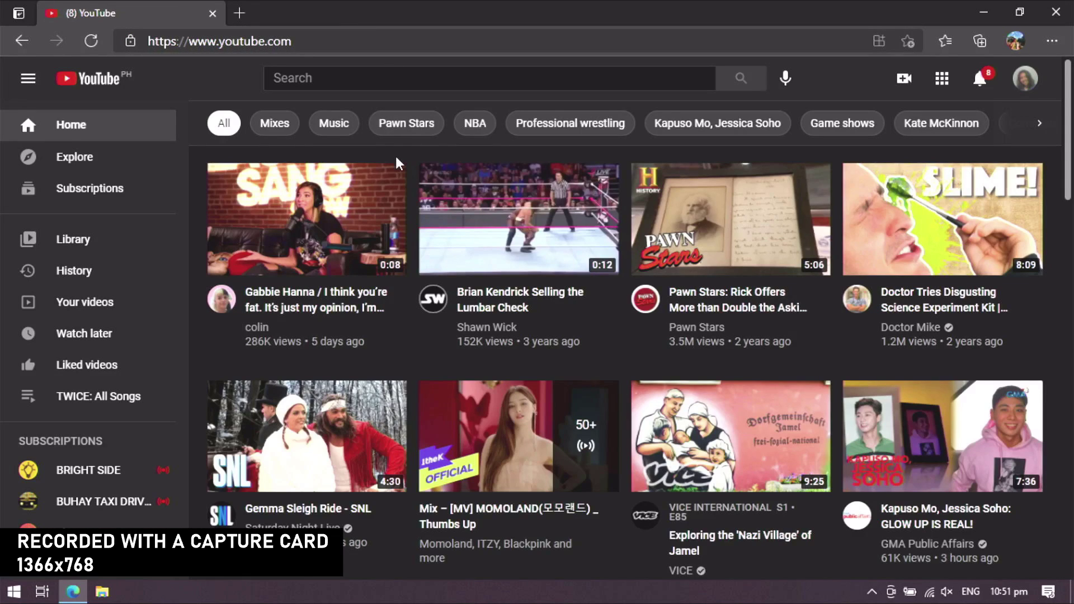
scroll(398, 164, "down", 5)
scroll(398, 163, "down", 5)
scroll(398, 163, "down", 5)
scroll(399, 164, "down", 5)
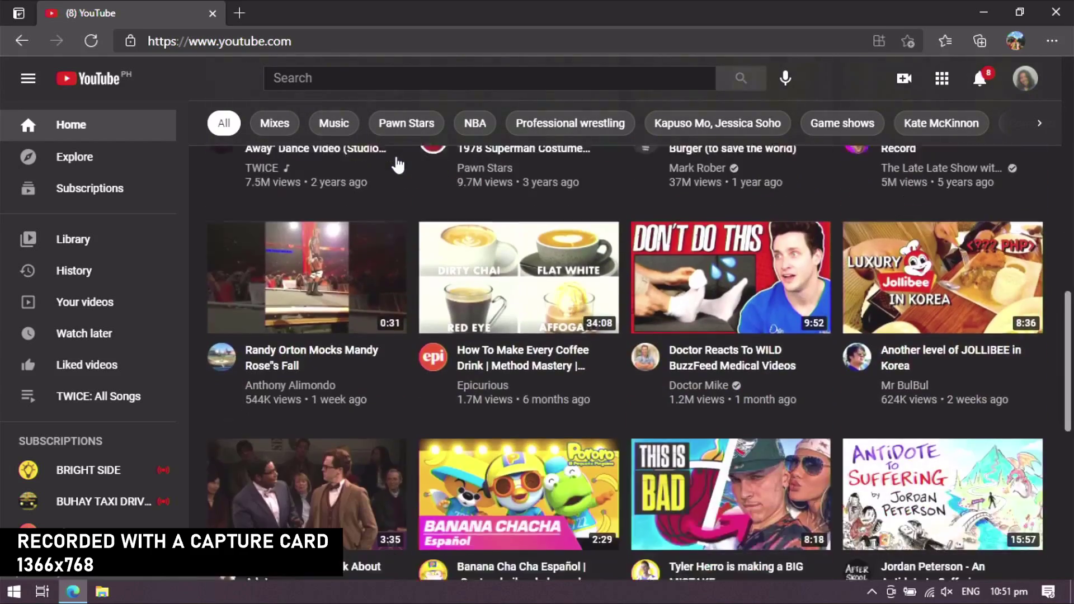
scroll(398, 162, "down", 3)
scroll(398, 164, "up", 6)
scroll(399, 163, "up", 2)
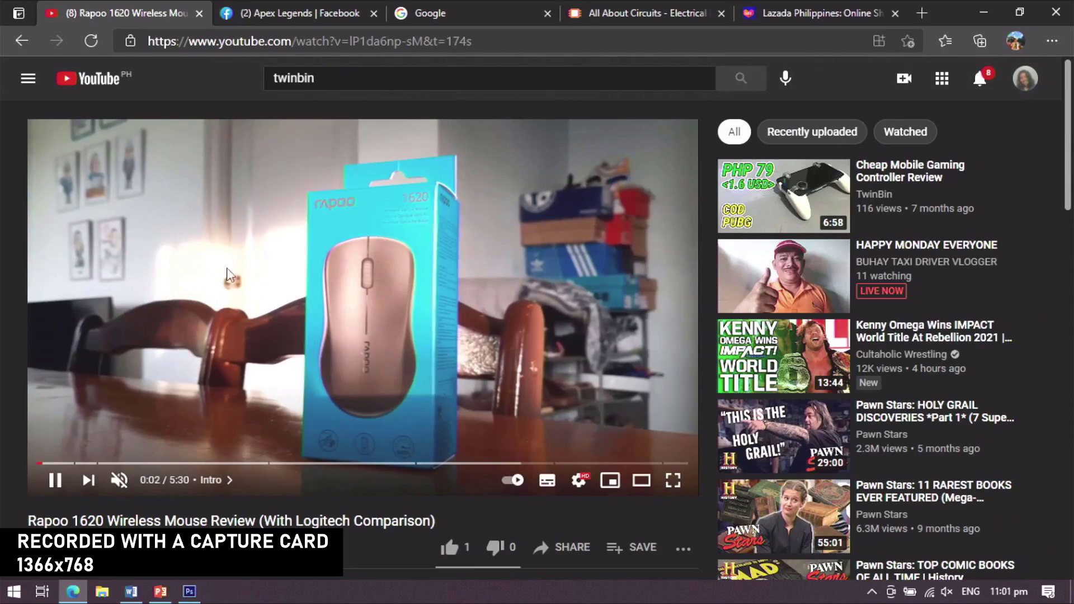
Open the Rapoo 1620 review video's settings and show its quality list, with 1080p checked
left_click(580, 480)
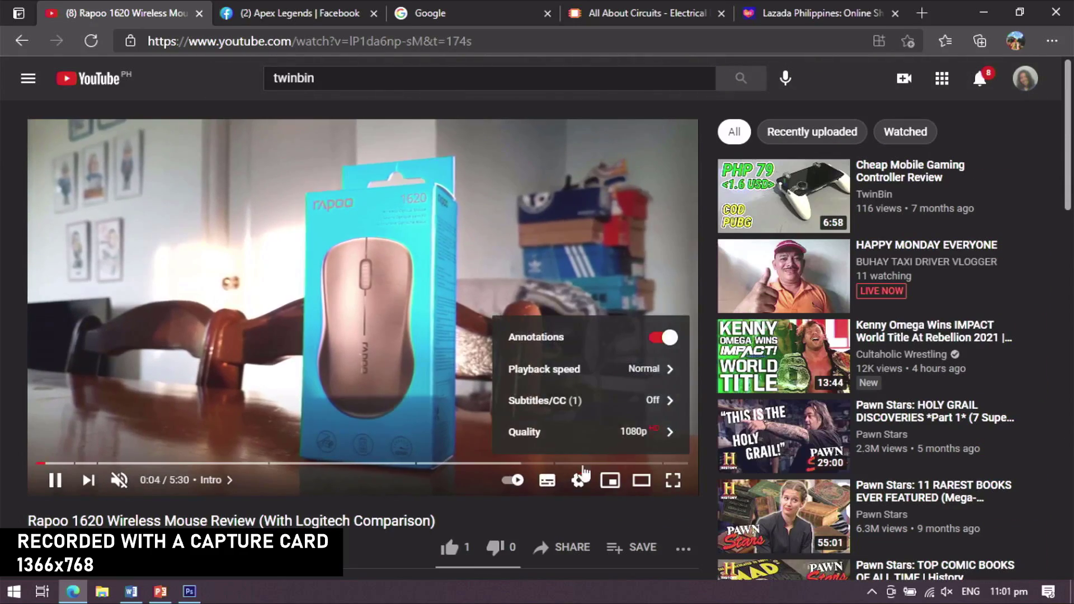
left_click(596, 432)
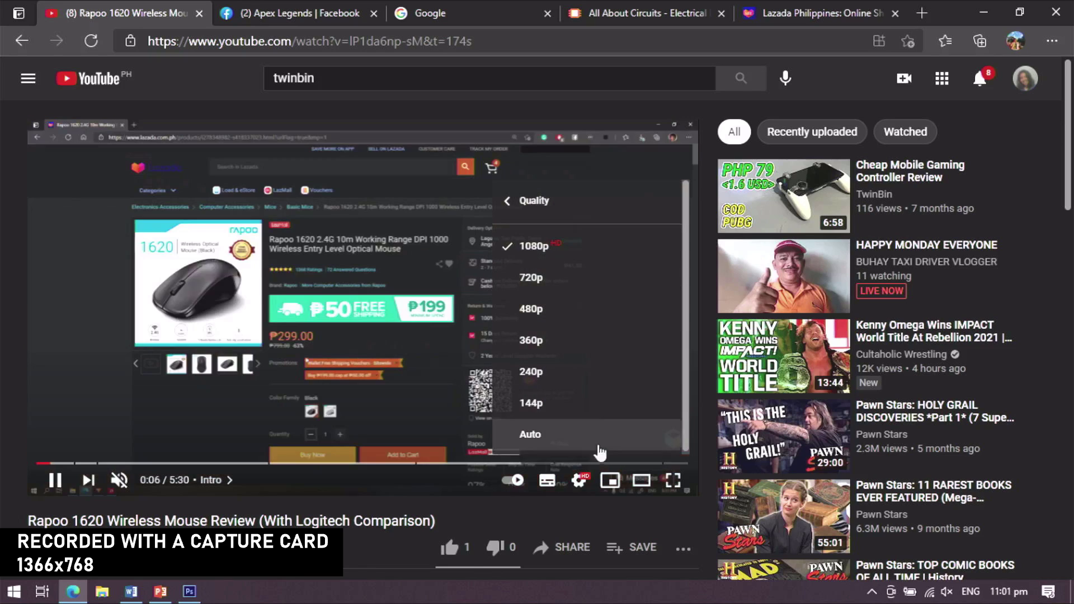
Browse the Apex Legends Facebook page's posts, then go to Google search
left_click(295, 12)
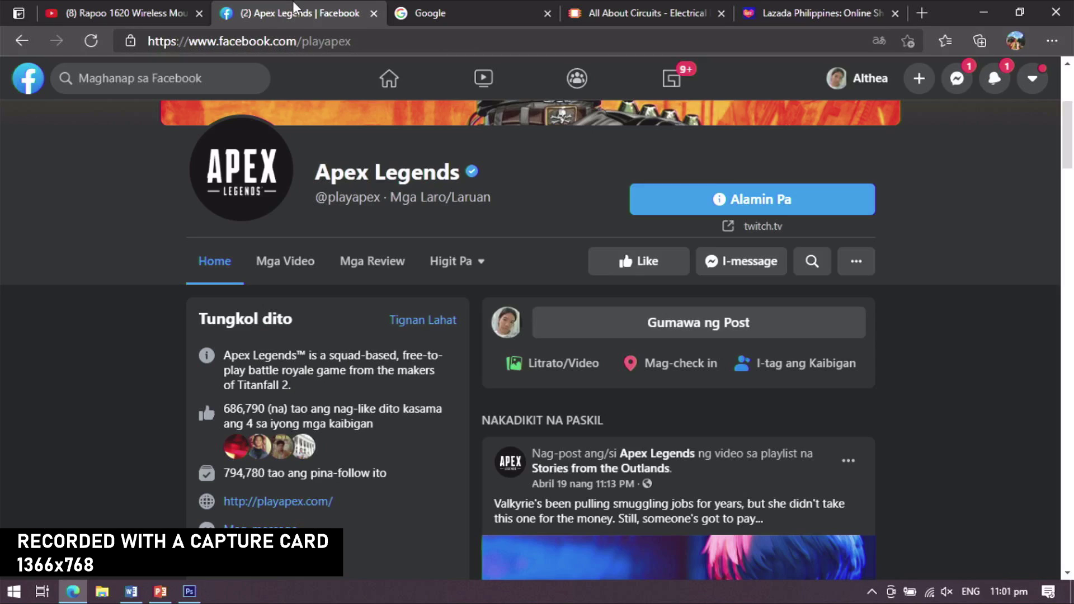
mouse_move(1068, 159)
left_mouse_down()
mouse_move(1068, 125)
mouse_move(1046, 322)
mouse_move(1065, 445)
left_mouse_up()
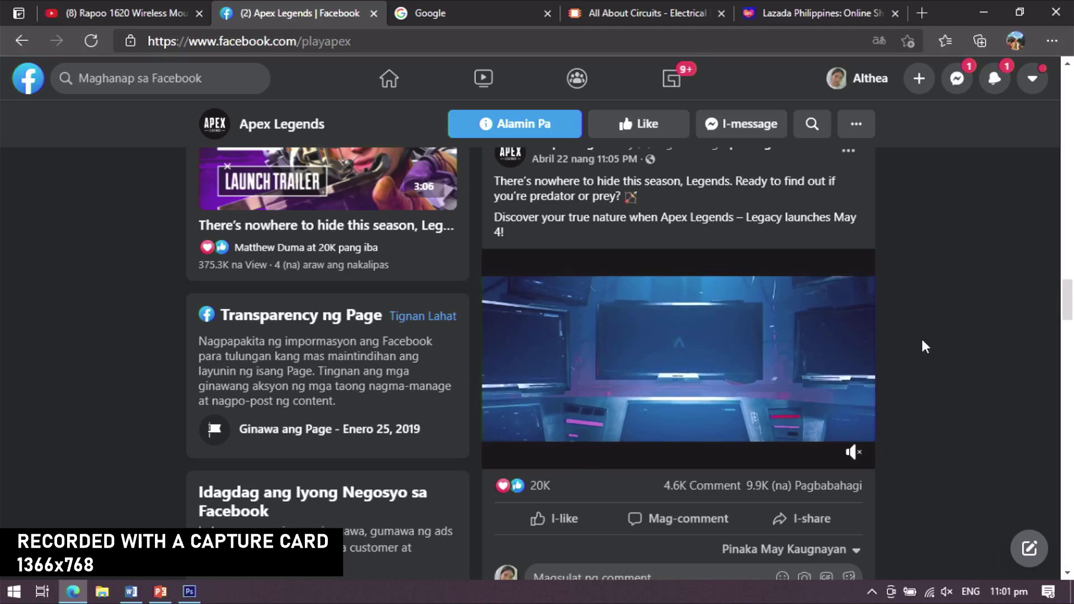
scroll(967, 314, "up", 5)
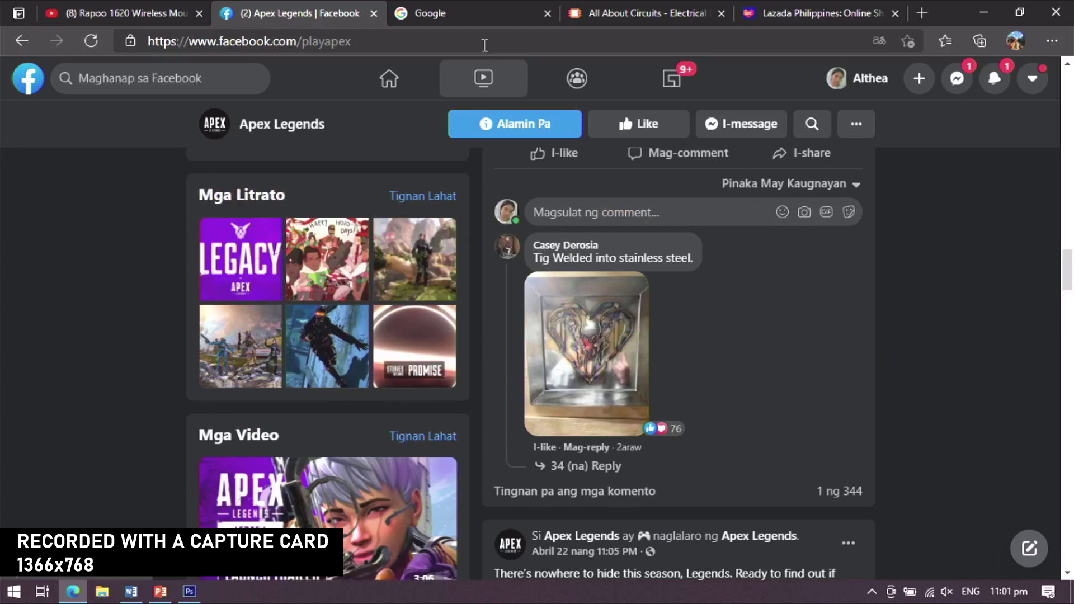
left_click(469, 13)
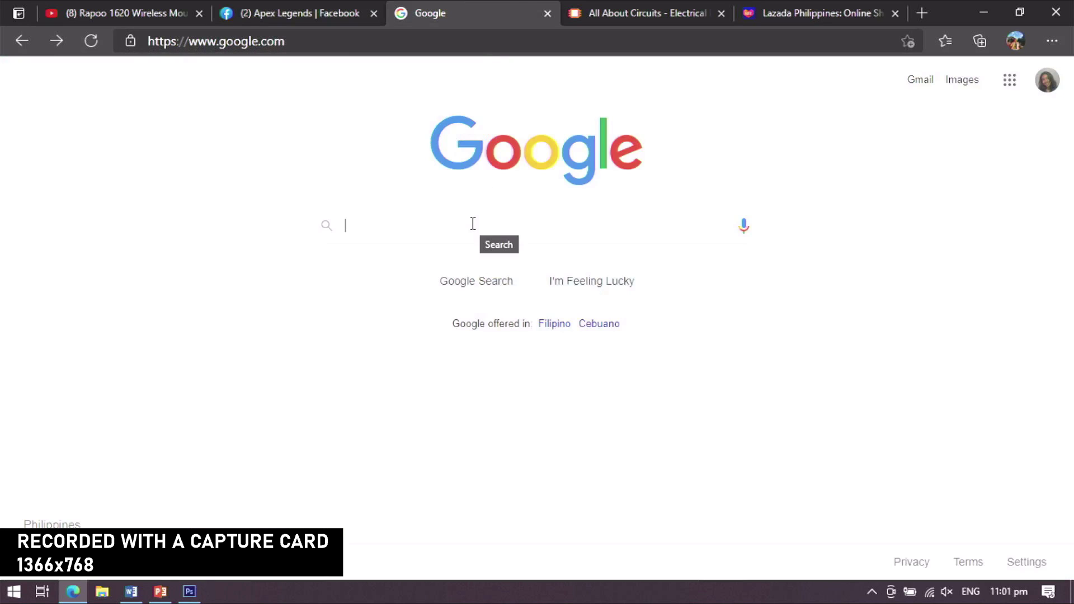
type("hp")
Search Google for 'hp', read the Hewlett-Packard Wikipedia article, then go to All About Circuits
key("Return")
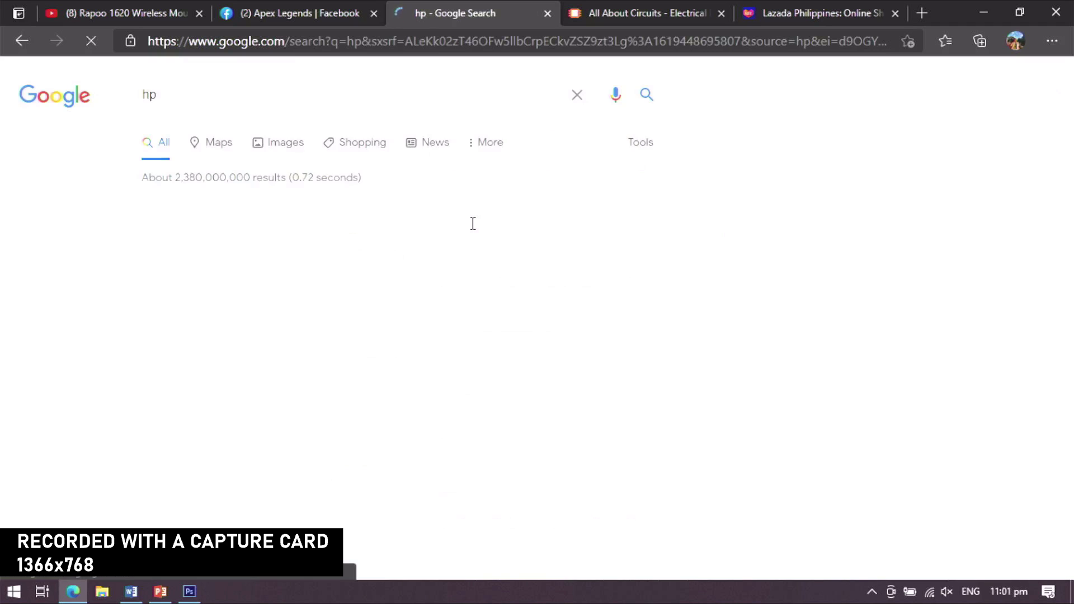
scroll(477, 237, "down", 4)
scroll(477, 243, "down", 5)
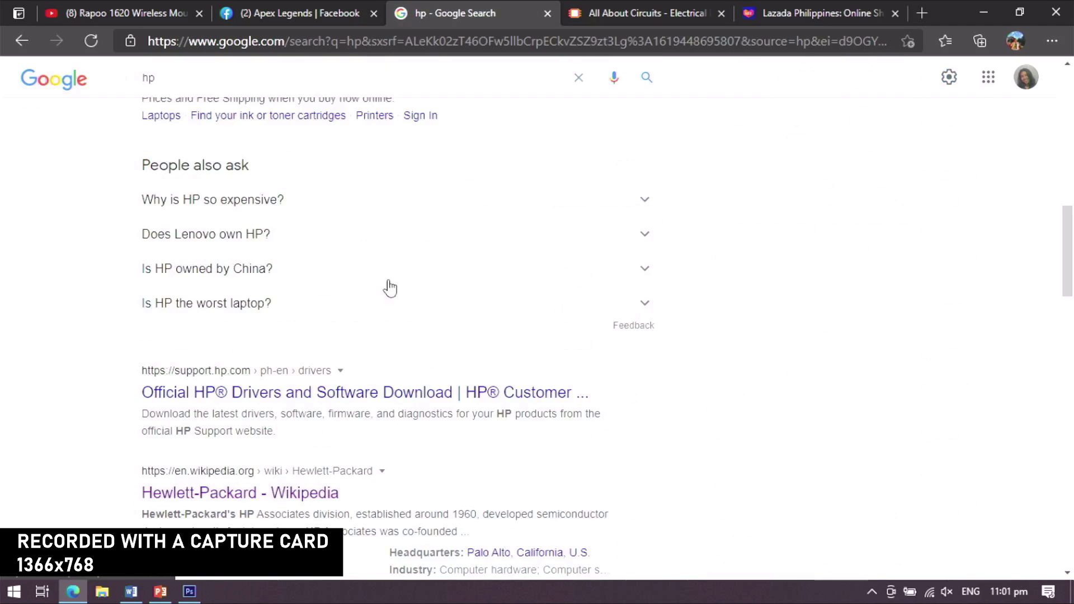
scroll(385, 298, "down", 3)
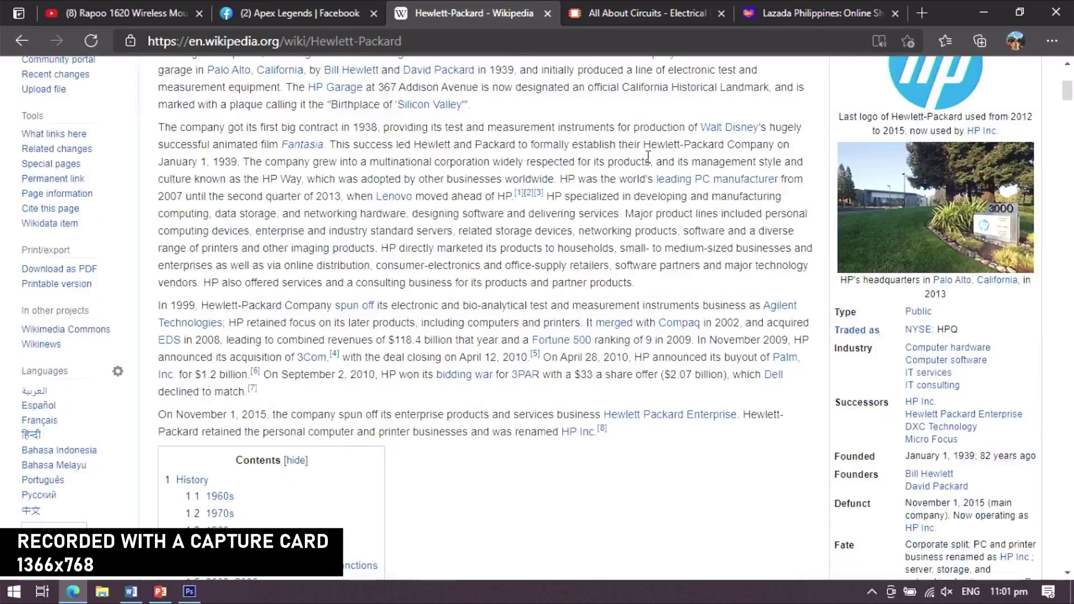
scroll(651, 165, "down", 2)
scroll(650, 164, "up", 5)
scroll(676, 167, "up", 3)
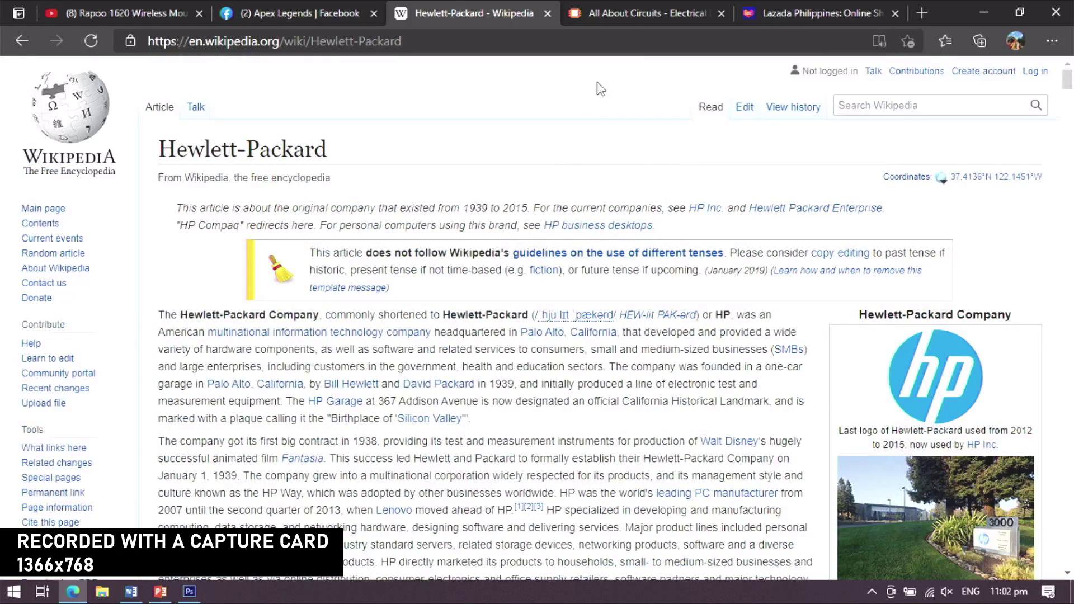
left_click(644, 12)
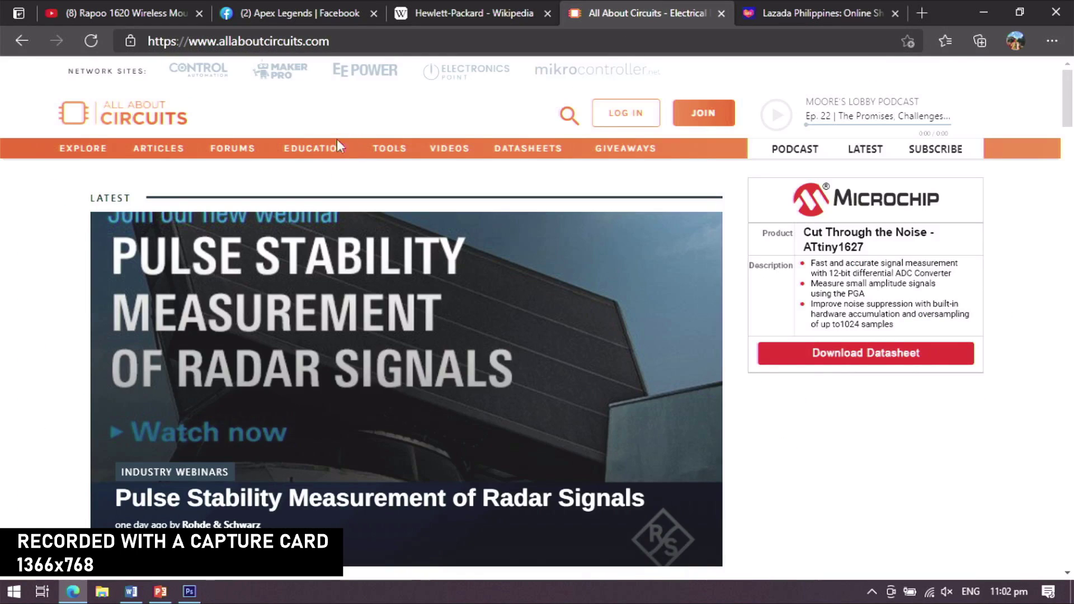
mouse_move(314, 148)
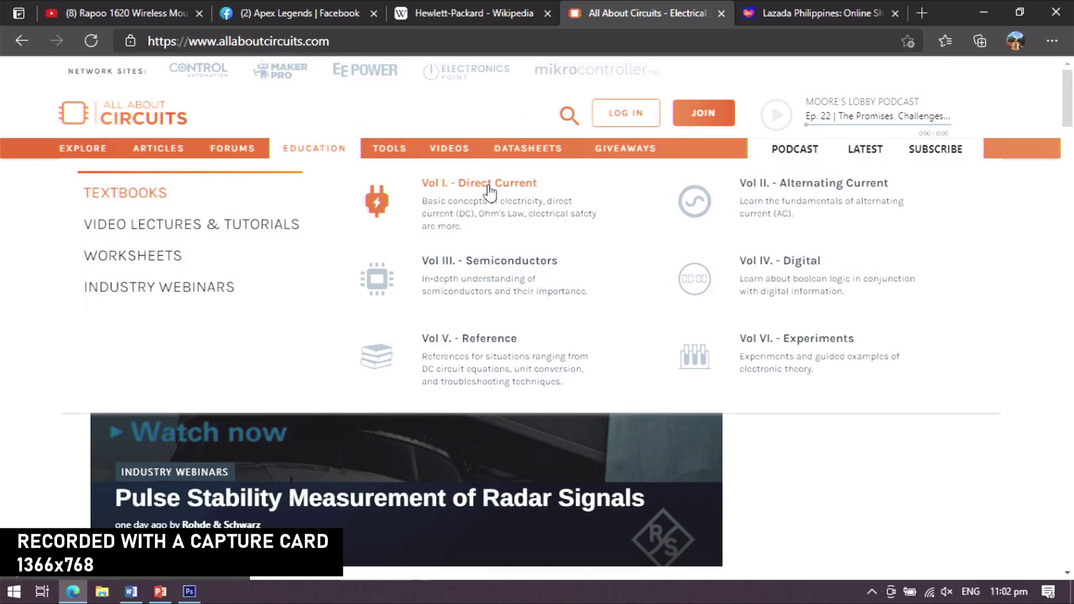
Skim the Vol. I - Direct Current textbook chapters, then go to Lazada's Laptops category
left_click(491, 190)
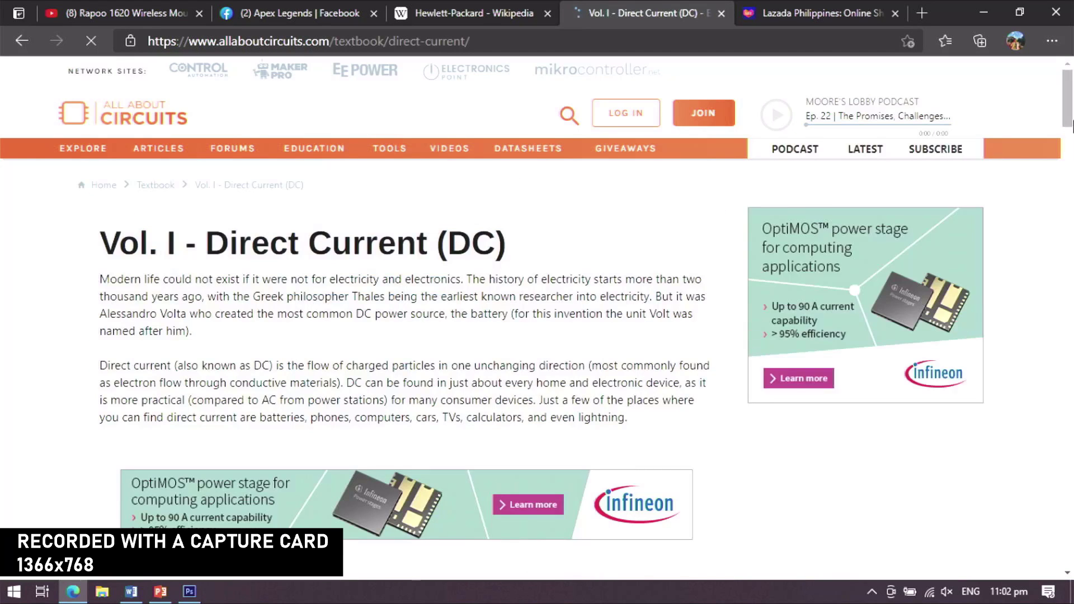
mouse_move(1068, 100)
left_mouse_down()
mouse_move(1069, 243)
mouse_move(1068, 152)
left_mouse_up()
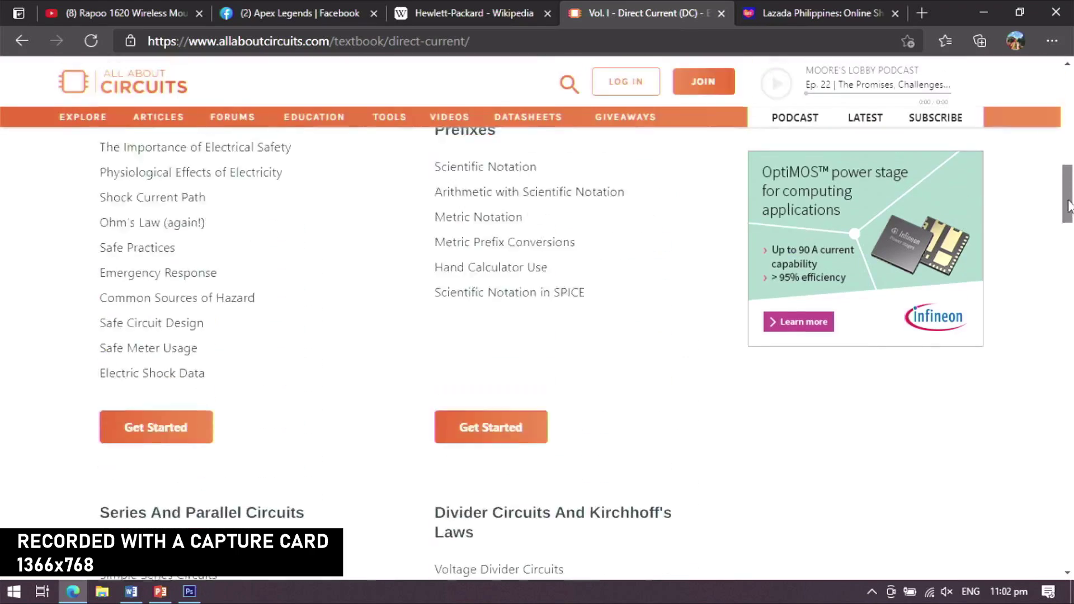
scroll(648, 189, "down", 2)
scroll(648, 188, "up", 8)
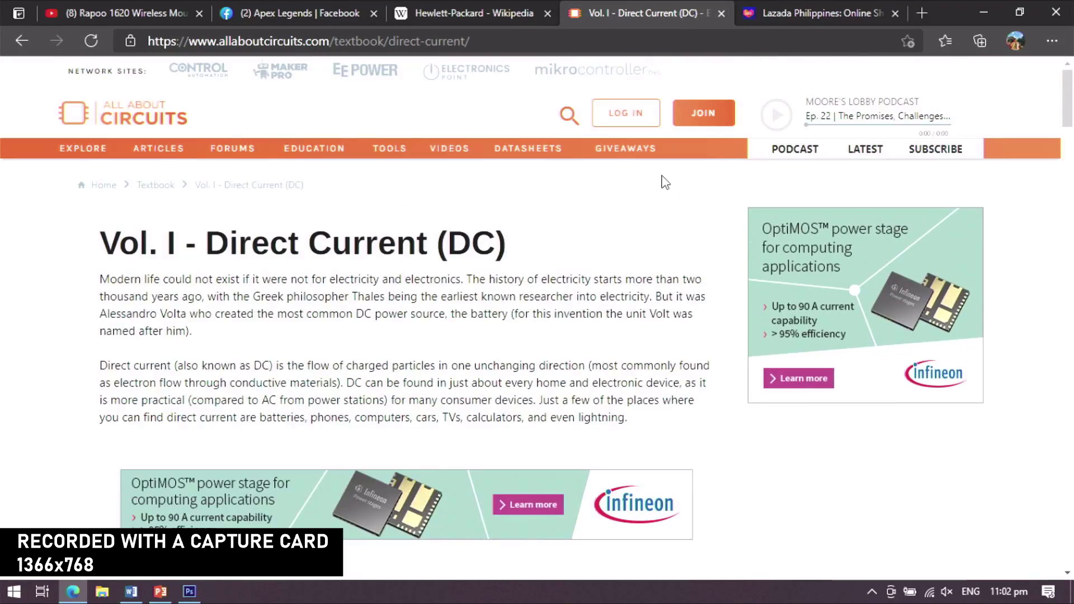
left_click(821, 14)
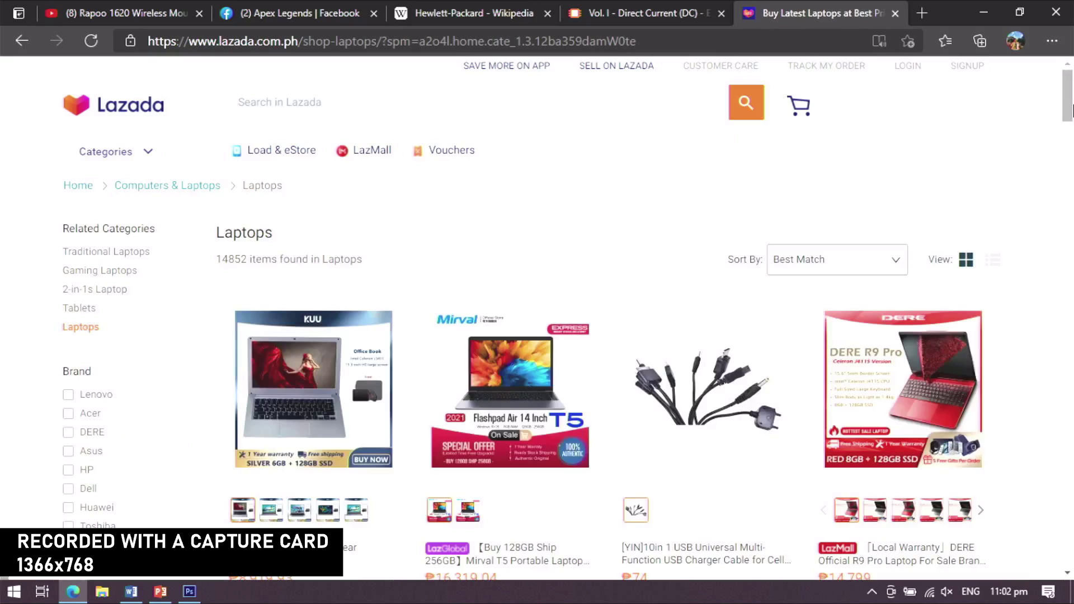
mouse_move(1068, 100)
left_mouse_down()
mouse_move(1068, 353)
mouse_move(1069, 92)
left_mouse_up()
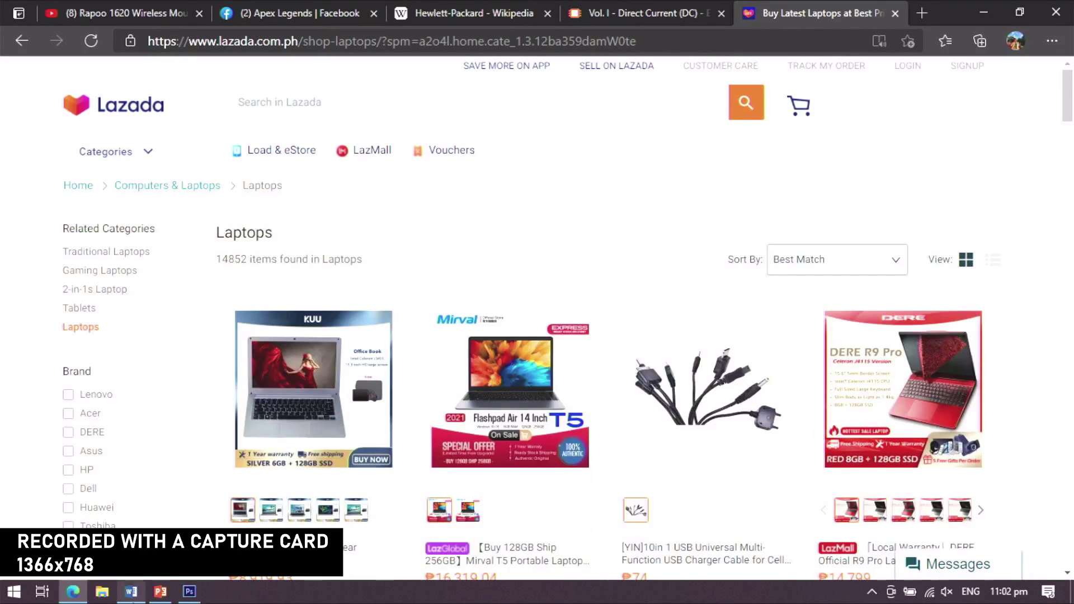
Add an 'H' line below the show-examples note in the Outline document, then switch to PowerPoint
left_click(132, 592)
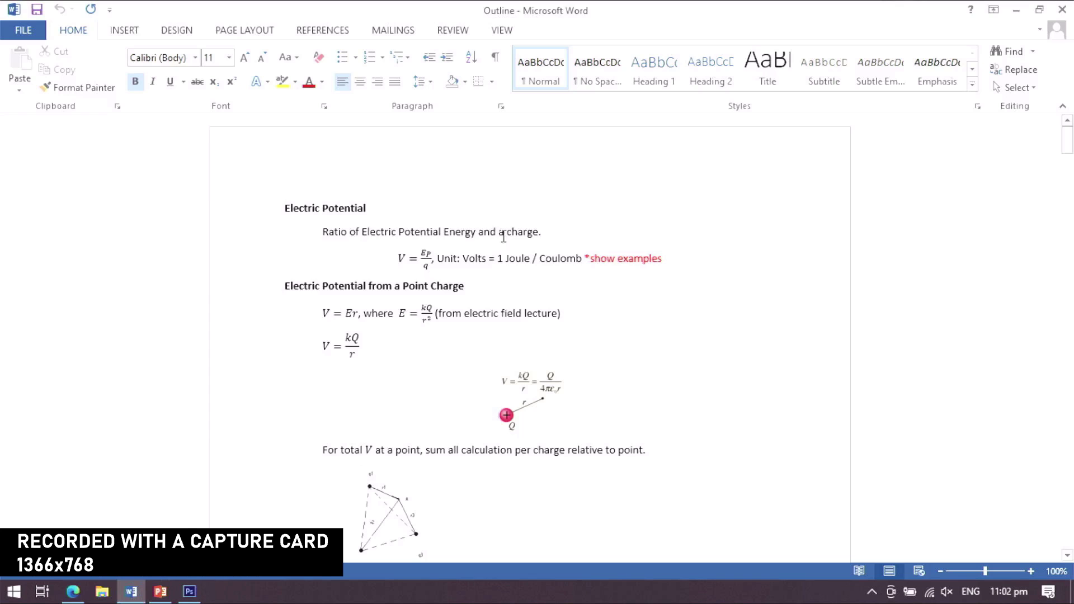
scroll(520, 269, "down", 5)
scroll(520, 269, "down", 5)
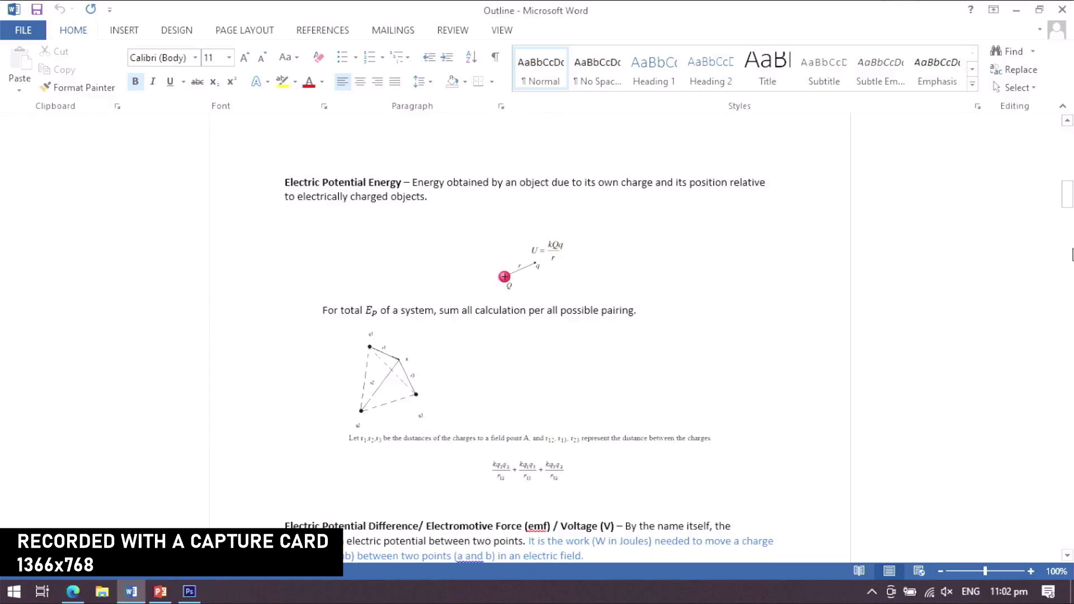
left_click_drag(1069, 206, 1068, 126)
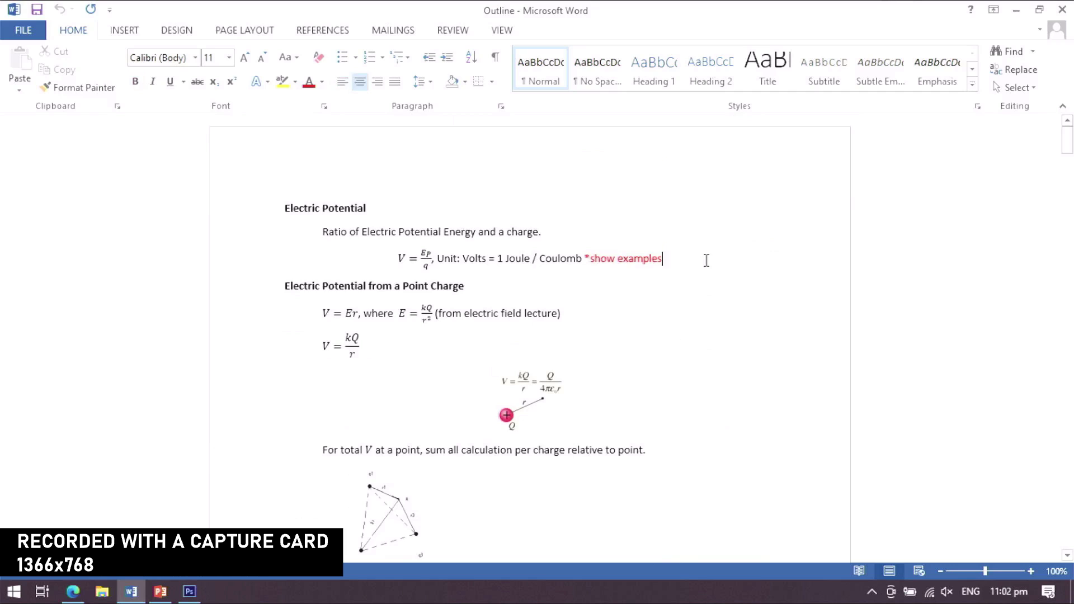
key("Return")
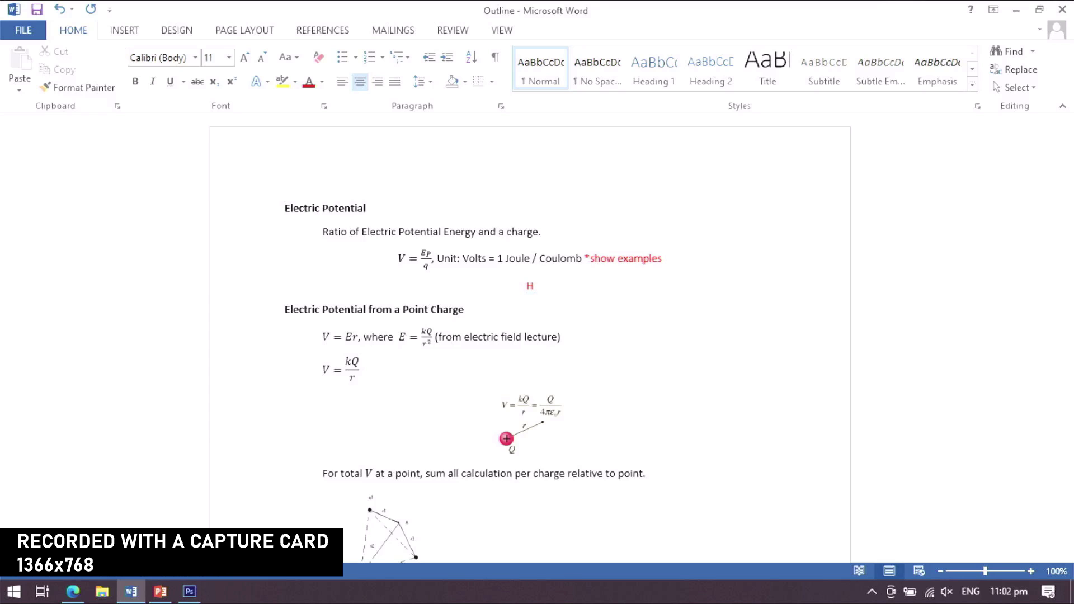
key("alt")
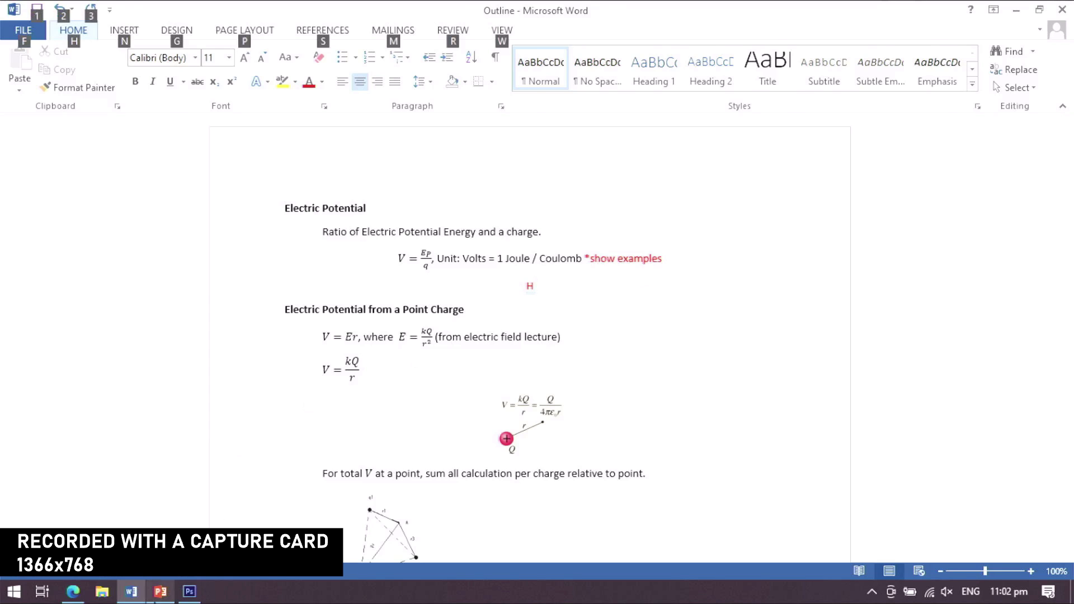
key("alt+Tab")
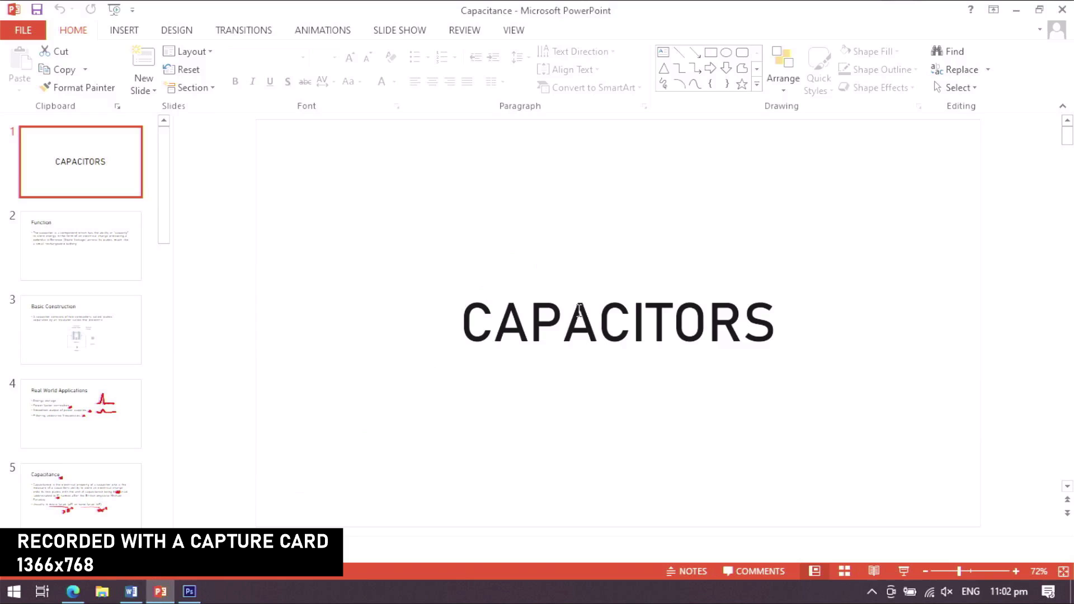
Retitle the first slide 'hello', browse to the charge-and-voltage slide, then switch to Photoshop
triple_click(578, 312)
type("hello")
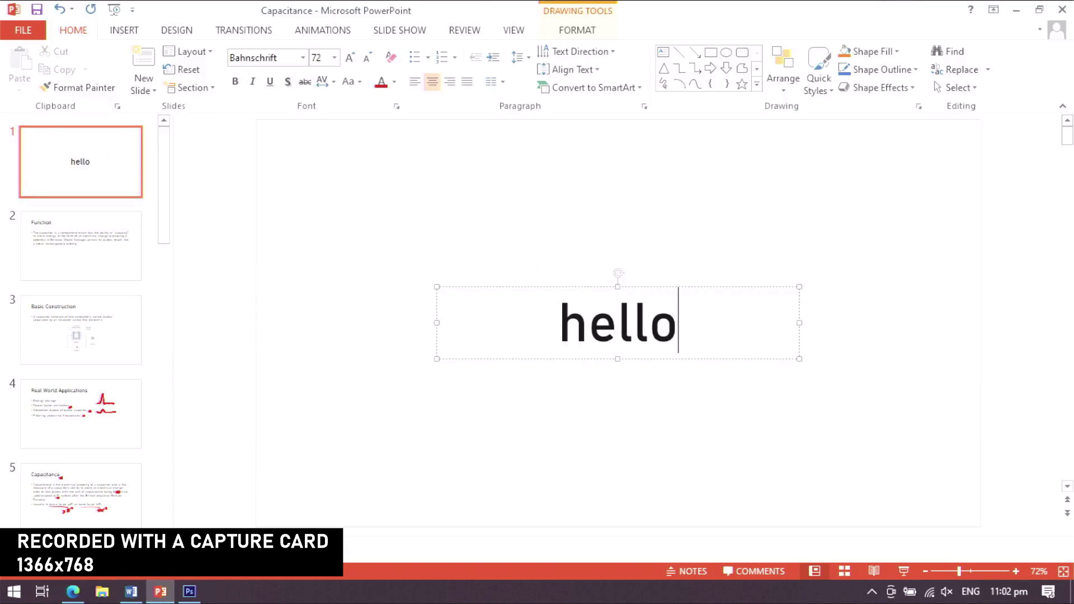
left_click(495, 253)
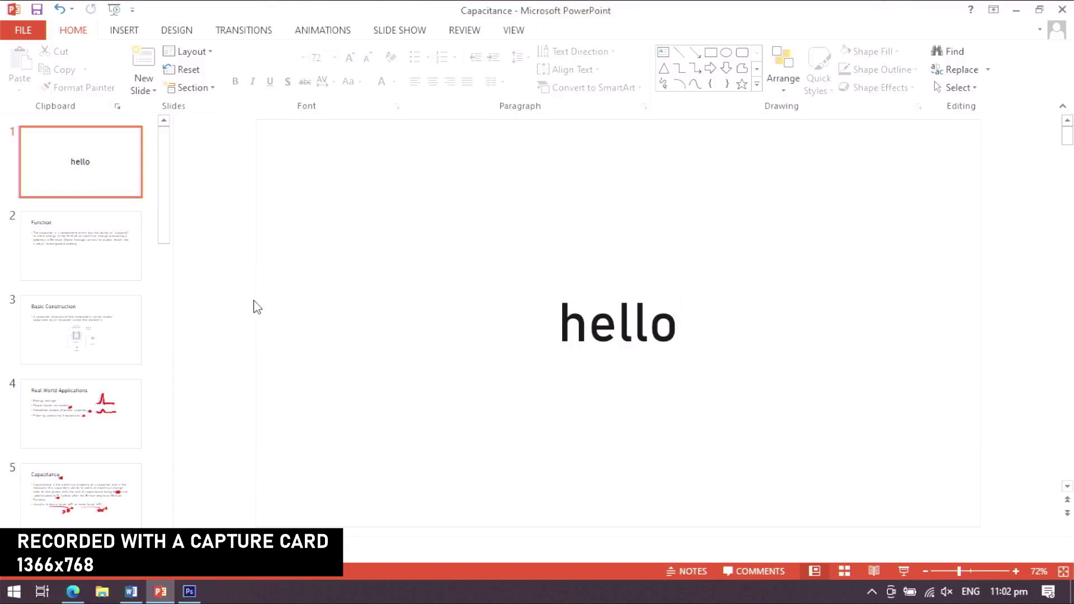
left_click(105, 252)
key("Down")
key("Down")
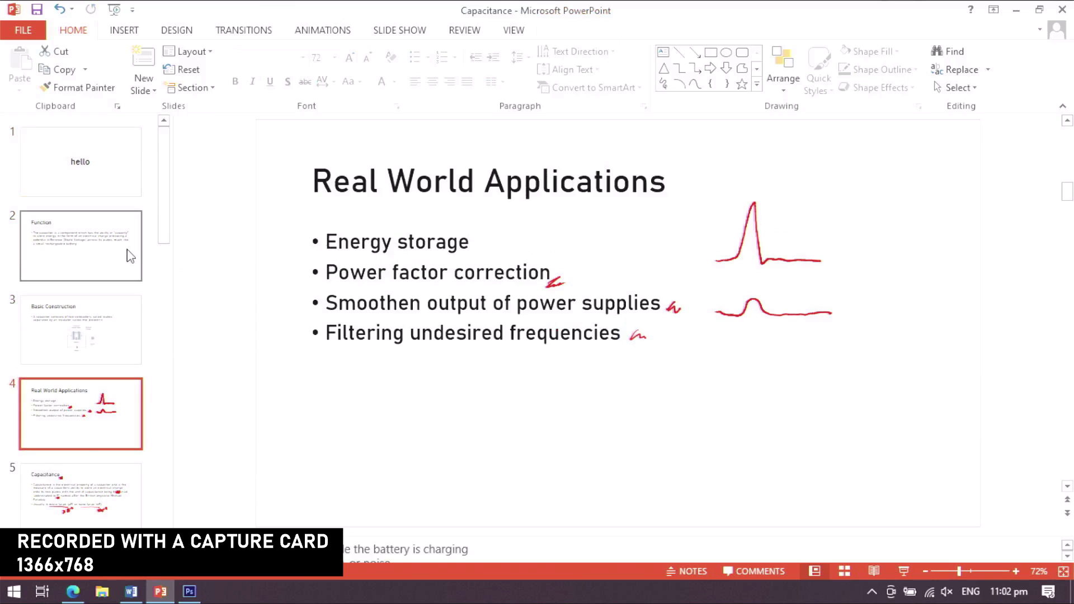
scroll(121, 300, "down", 3)
left_click(103, 359)
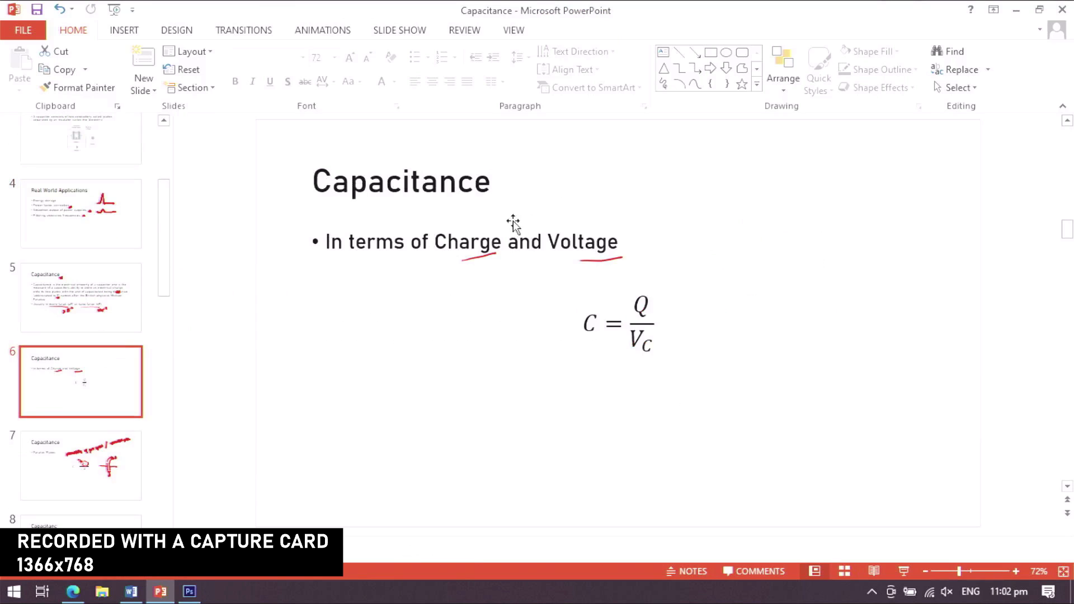
left_click(191, 592)
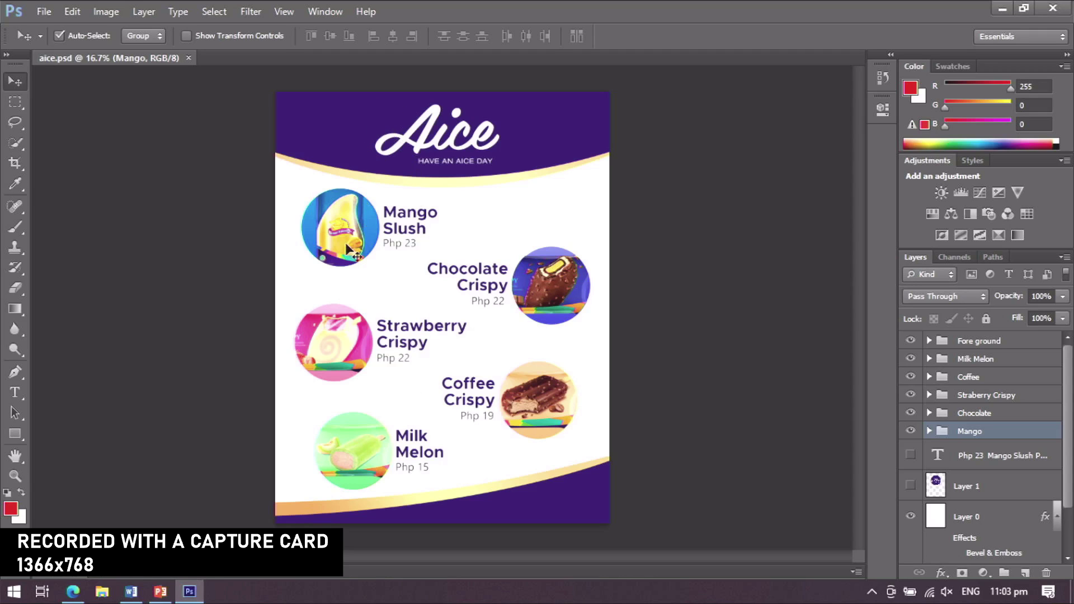
mouse_move(352, 255)
left_mouse_down()
mouse_move(457, 255)
mouse_move(460, 243)
left_mouse_up()
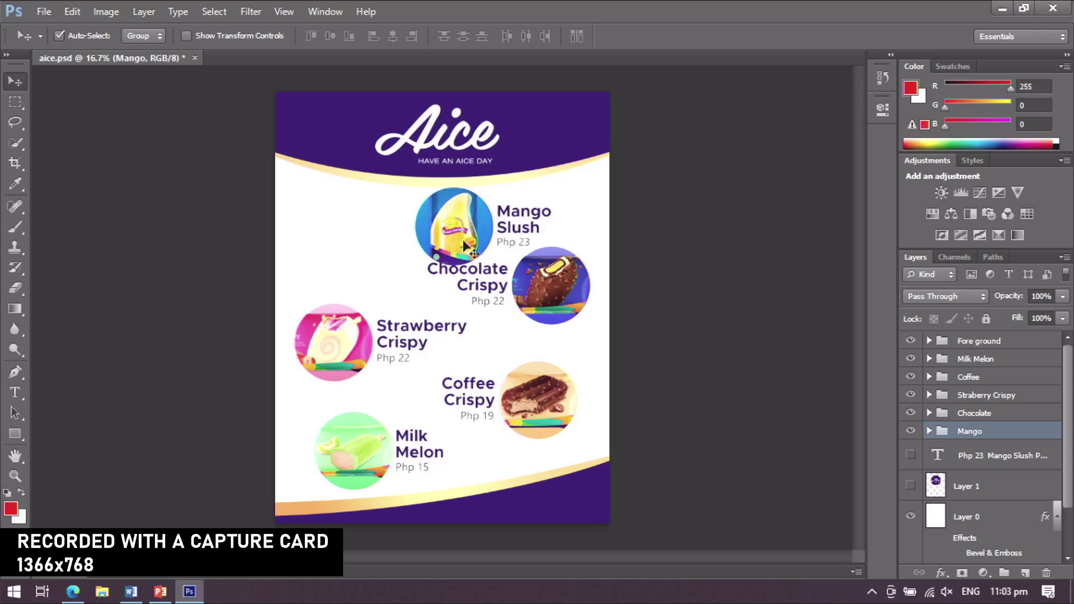
key("ctrl+z")
left_click(16, 392)
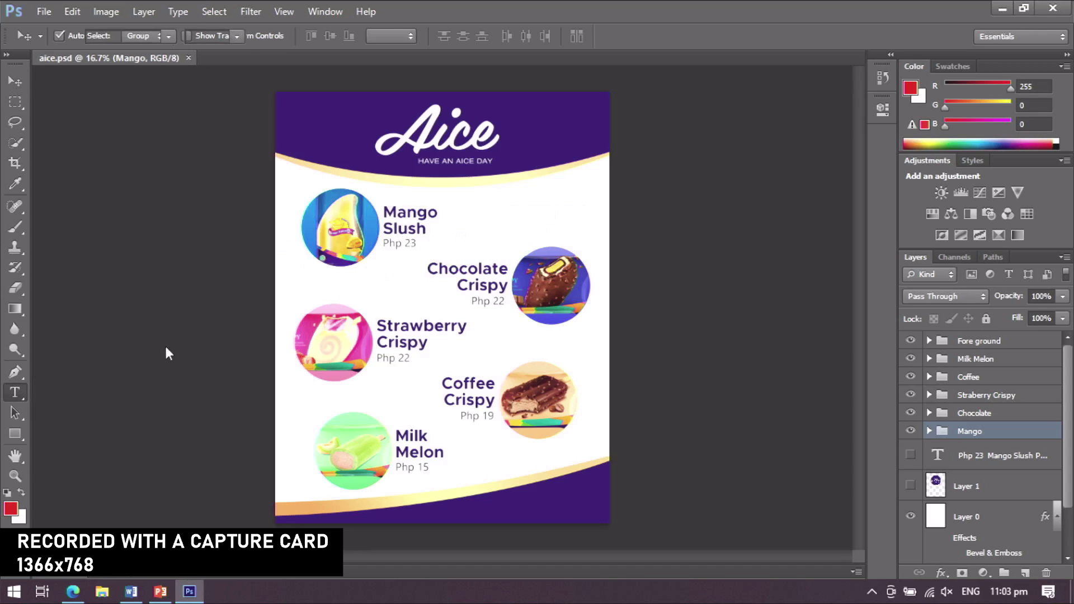
left_click(416, 221)
double_click(405, 228)
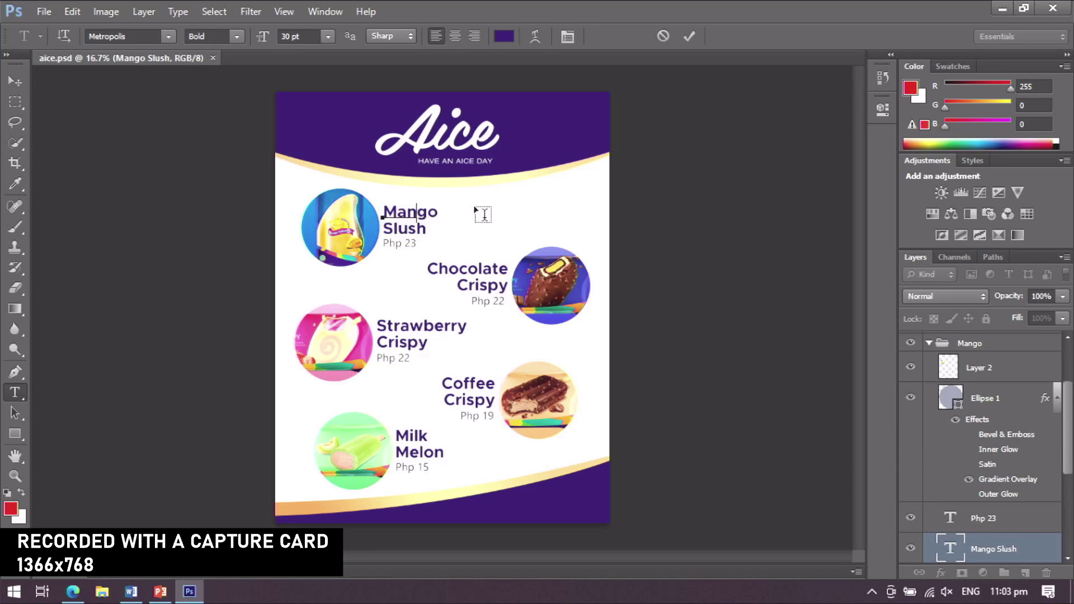
key("BackSpace")
type("Slush")
left_click(16, 80)
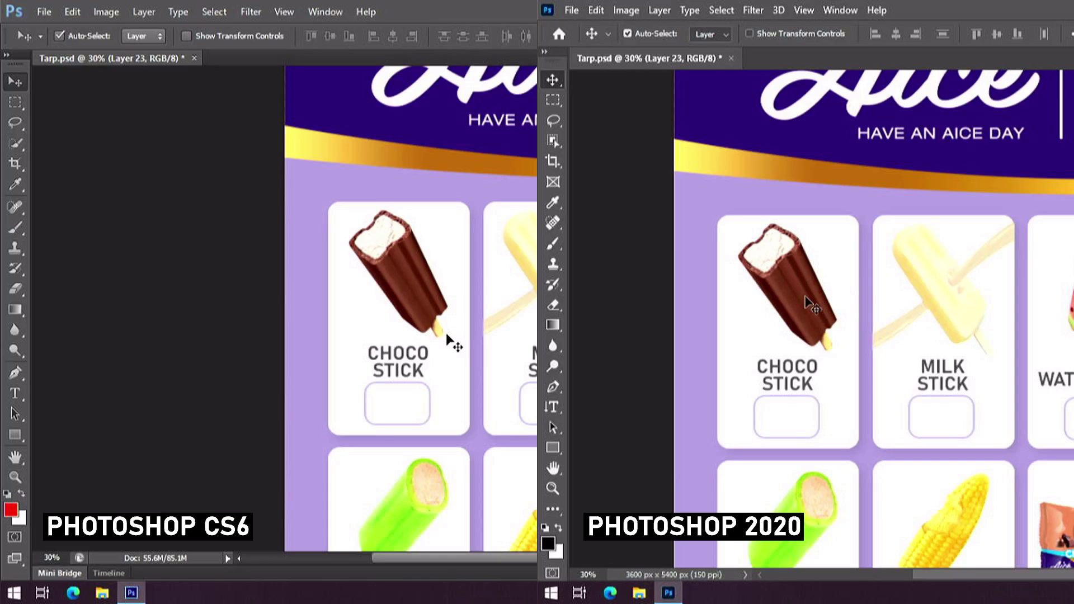
mouse_move(810, 304)
left_mouse_down()
mouse_move(771, 221)
mouse_move(765, 279)
left_mouse_up()
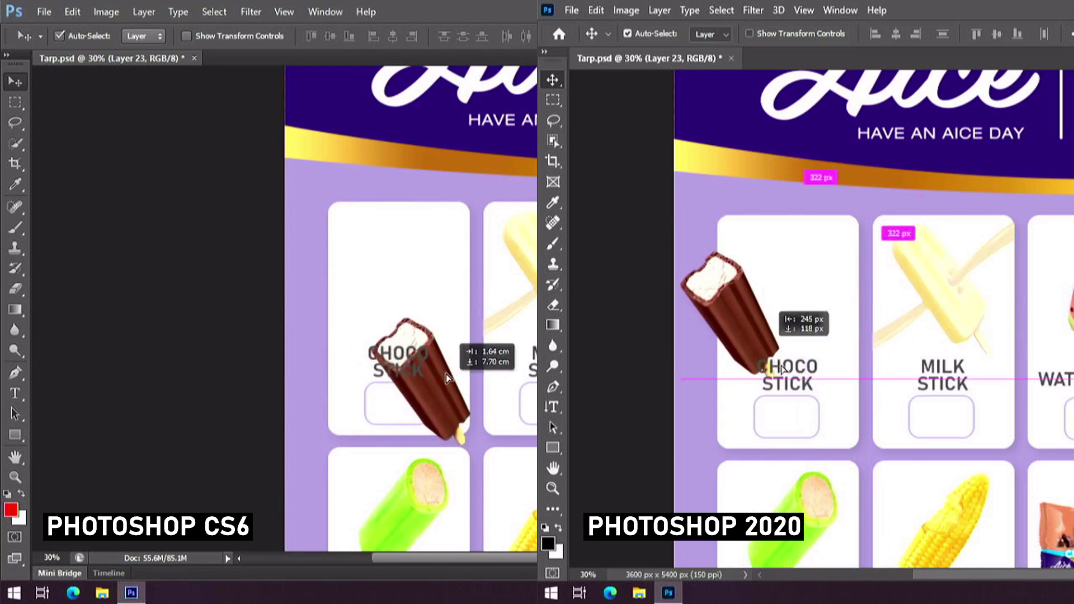
Drag the choco stick picture (Layer 23) up onto the CHOCO STICK card
mouse_move(765, 278)
left_mouse_down()
mouse_move(829, 321)
mouse_move(836, 270)
mouse_move(816, 239)
mouse_move(842, 325)
left_mouse_up()
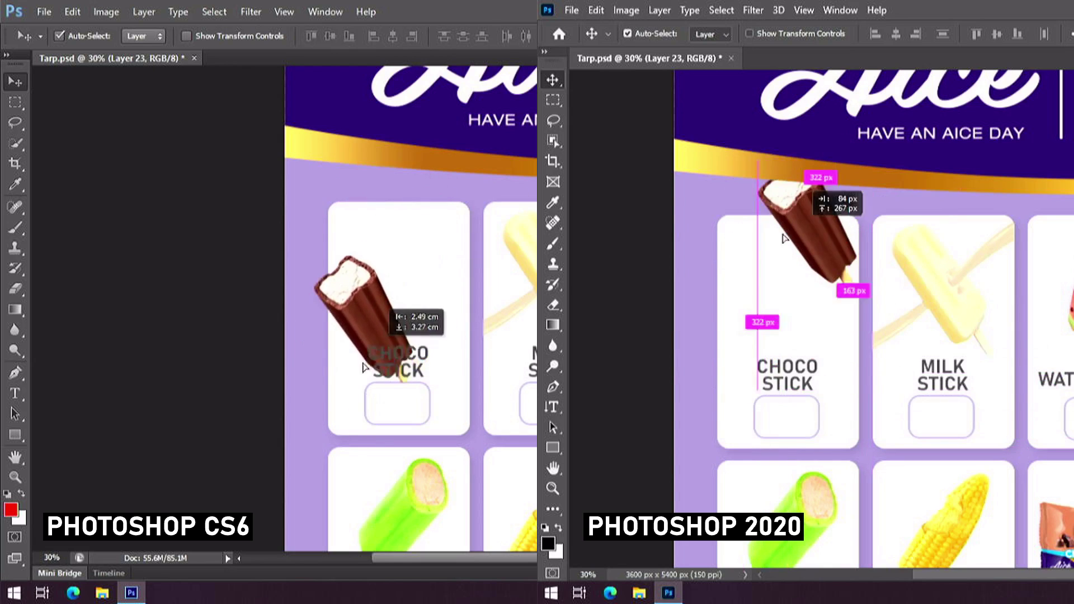
left_click_drag(842, 326, 748, 415)
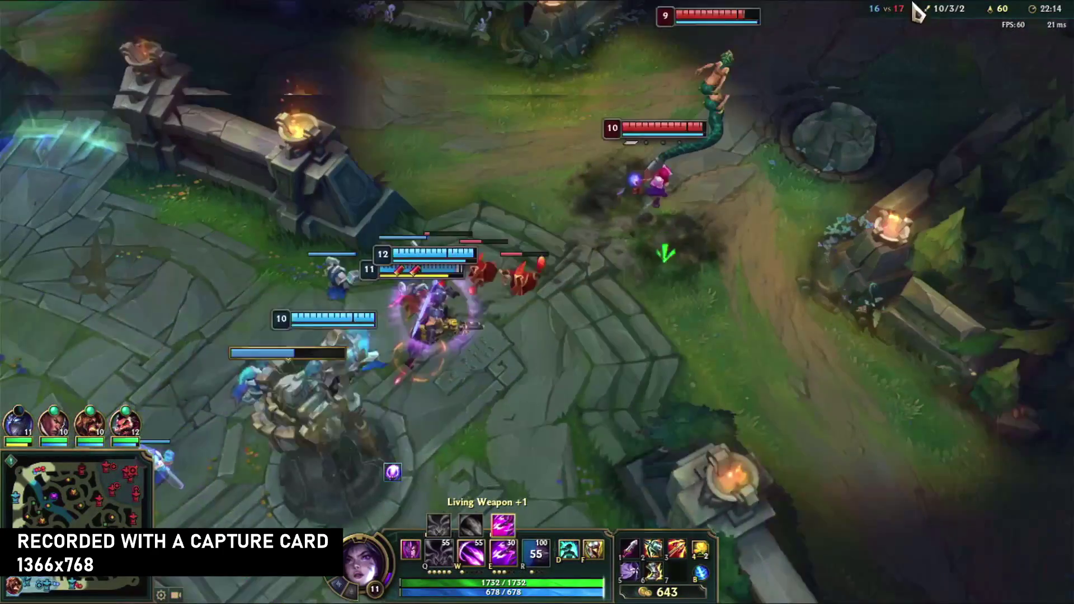
Move Kai'Sa into the fight, cast R and E, and chase enemies for a double kill
right_click(617, 270)
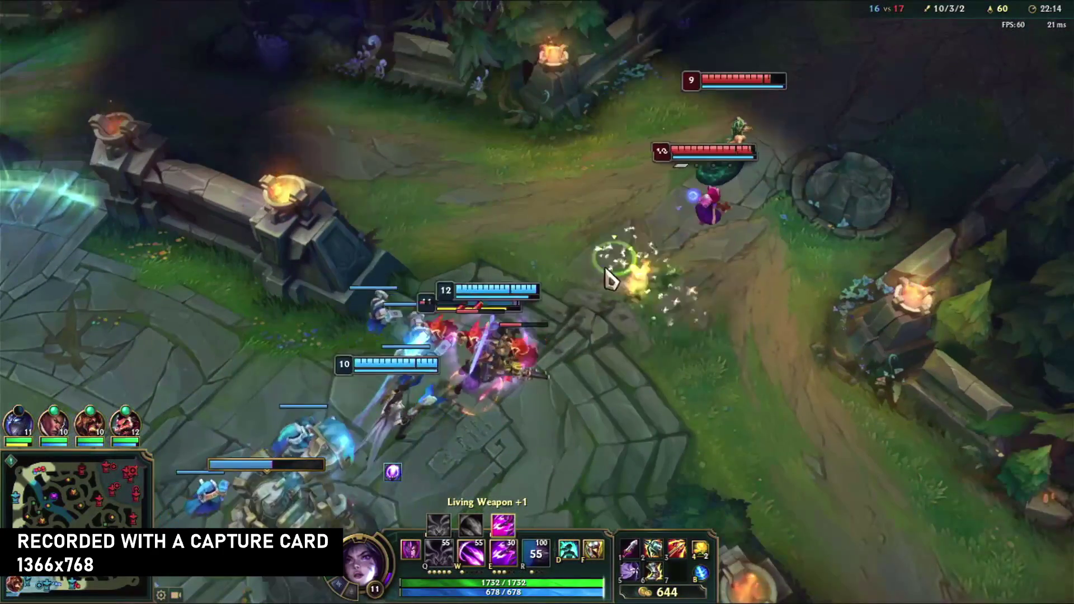
key("r")
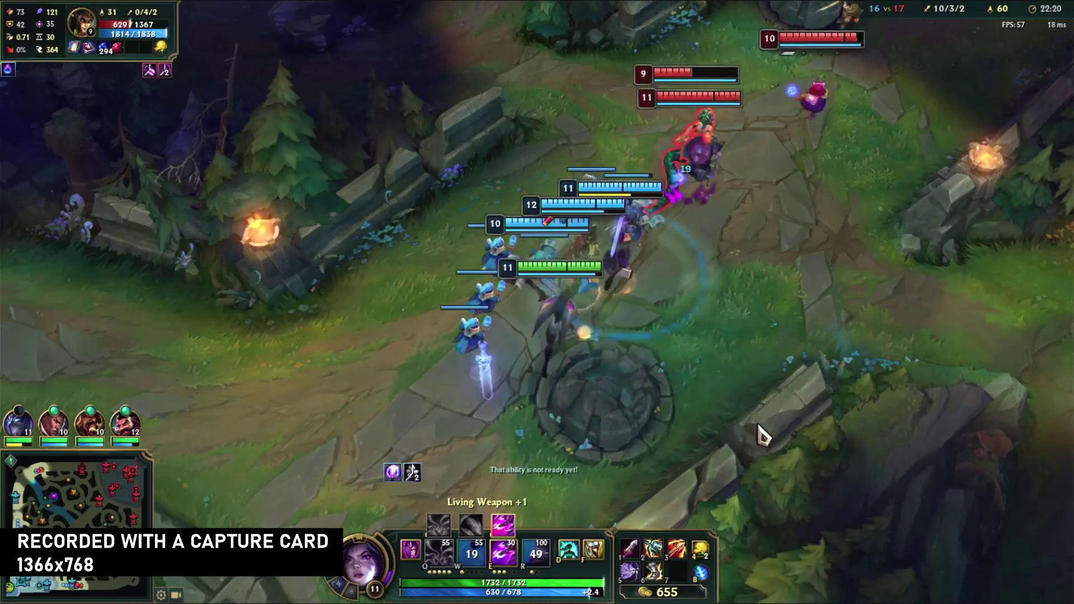
key("e")
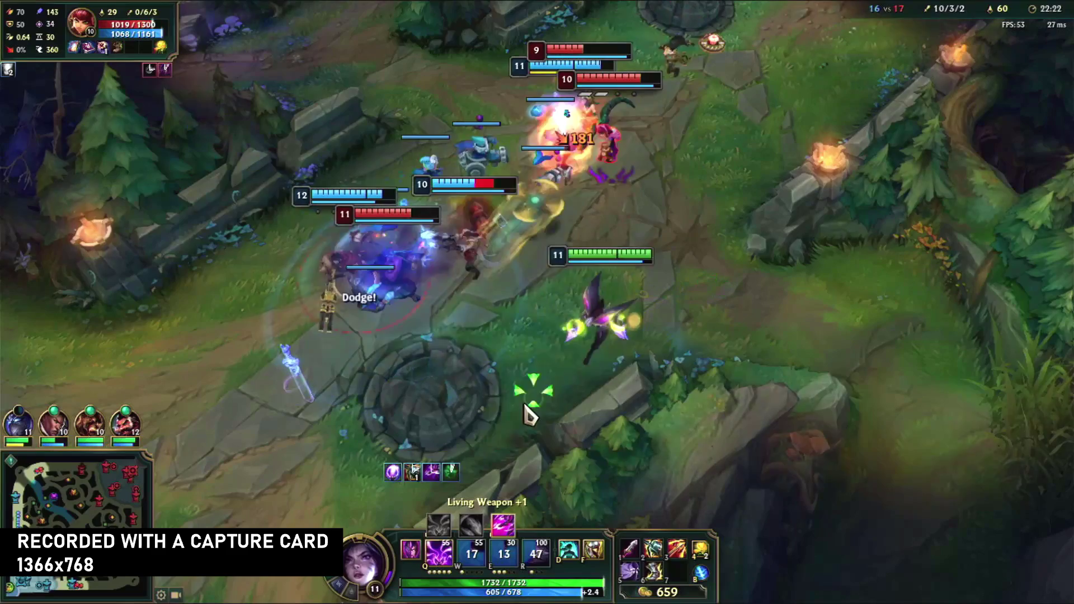
right_click(525, 287)
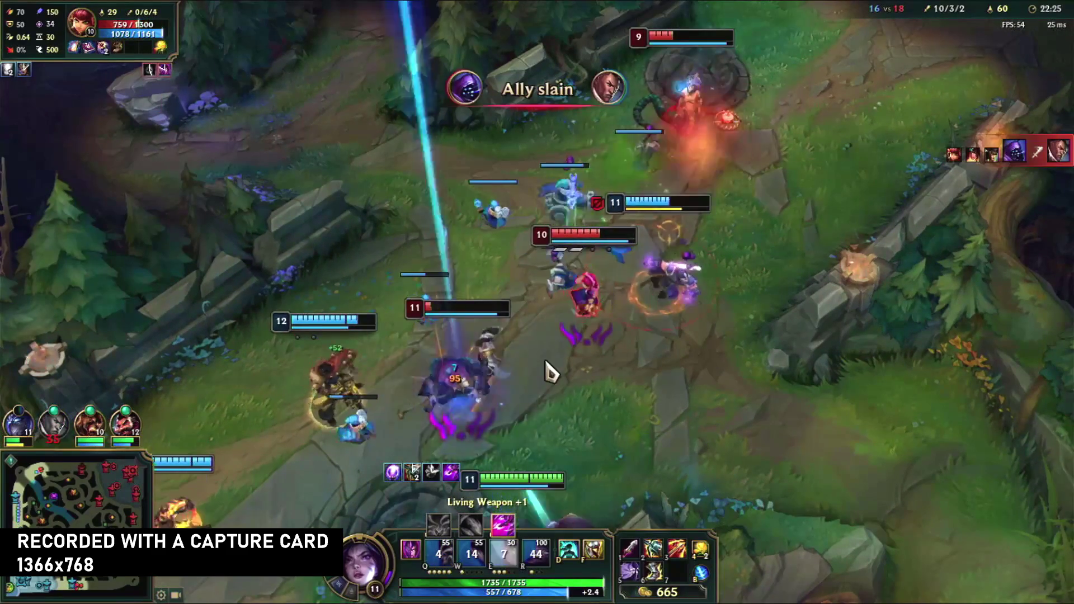
right_click(599, 329)
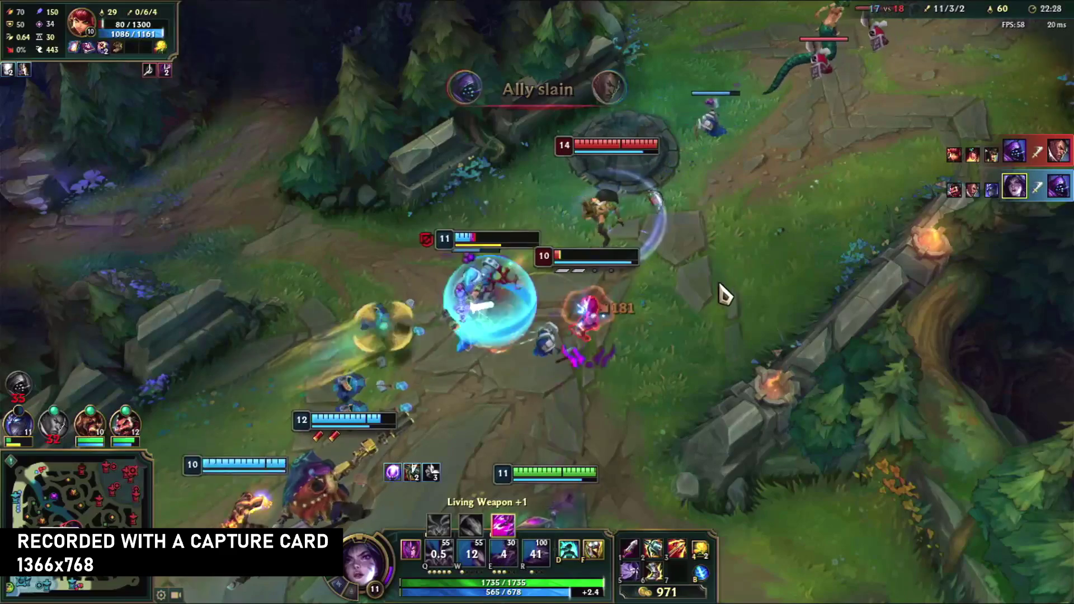
right_click(671, 239)
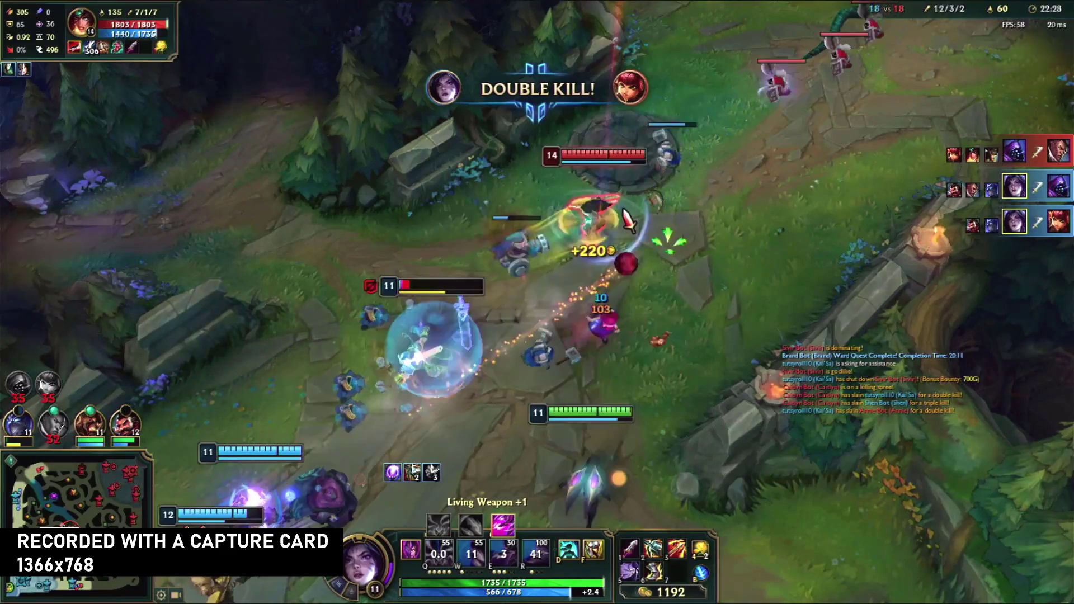
right_click(600, 374)
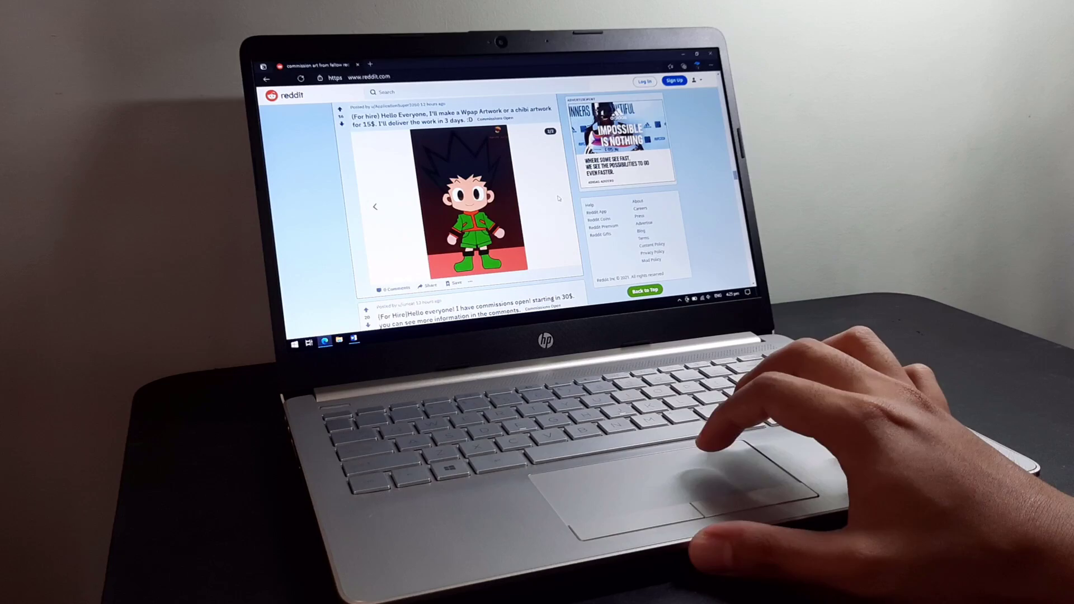
Advance the Reddit post gallery to its next image, then switch to Word
left_click(558, 194)
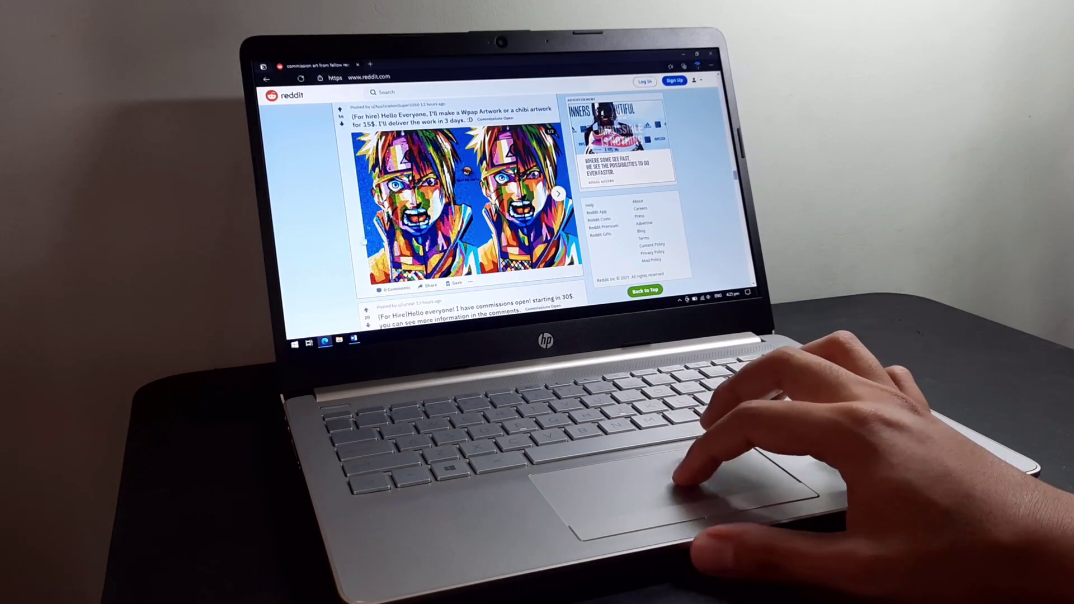
key("alt+Tab")
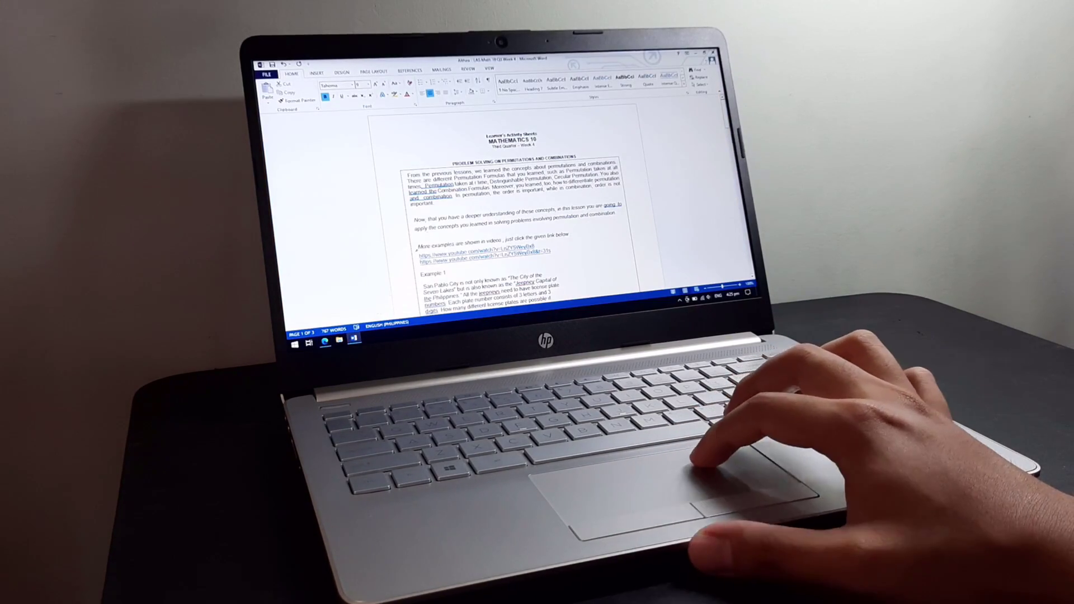
scroll(487, 202, "up", 1)
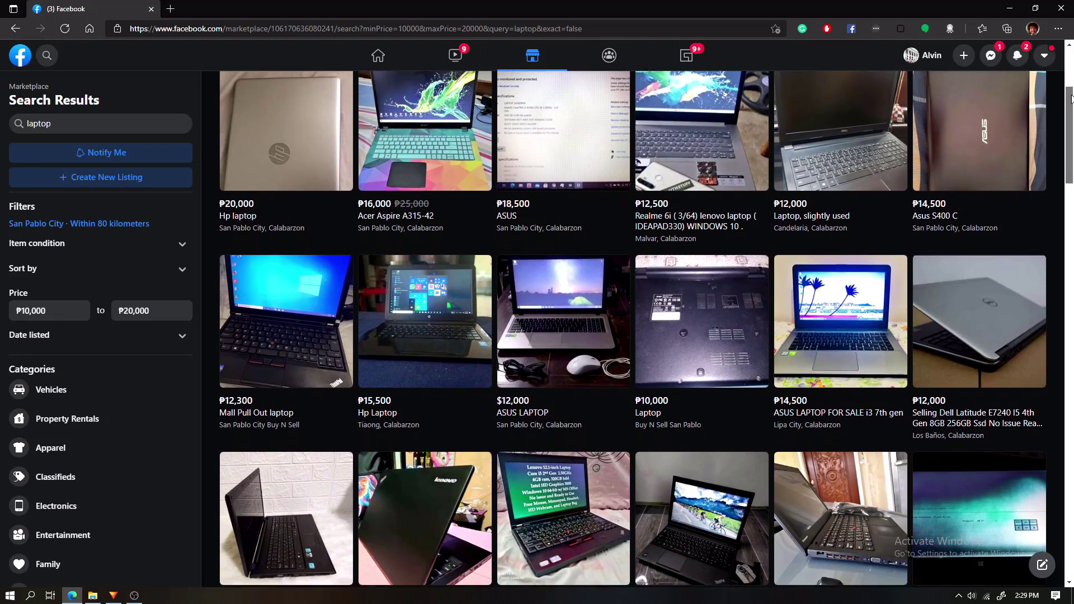
scroll(638, 336, "down", 5)
scroll(638, 336, "down", 3)
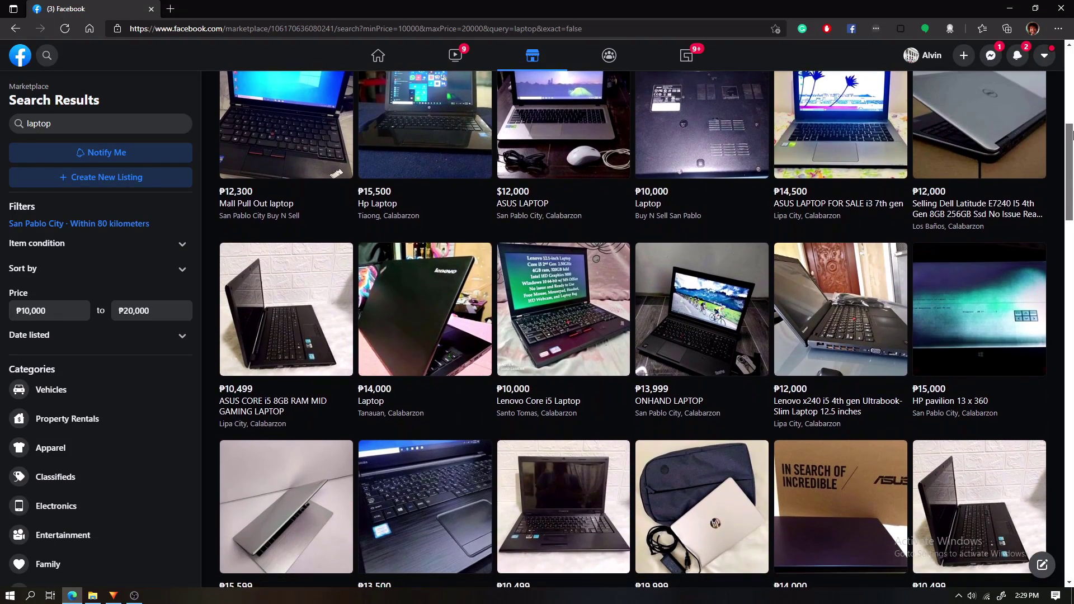
scroll(638, 336, "down", 2)
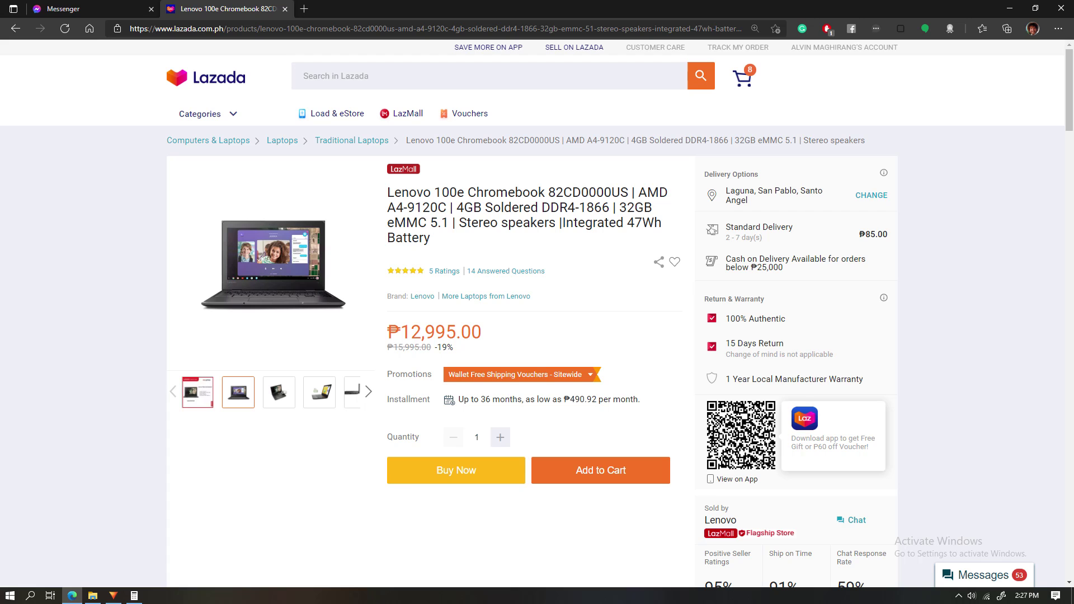